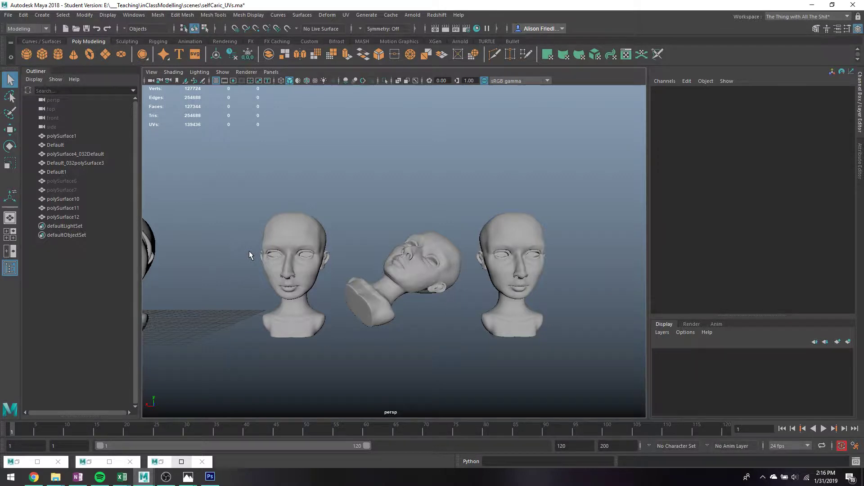
Step: Select the upright bald head beside the tilted one, frame it, and open the Move tool's settings window clear of it
{"action": "scroll", "coordinate": [249, 250], "scroll_direction": "up", "scroll_amount": 5}
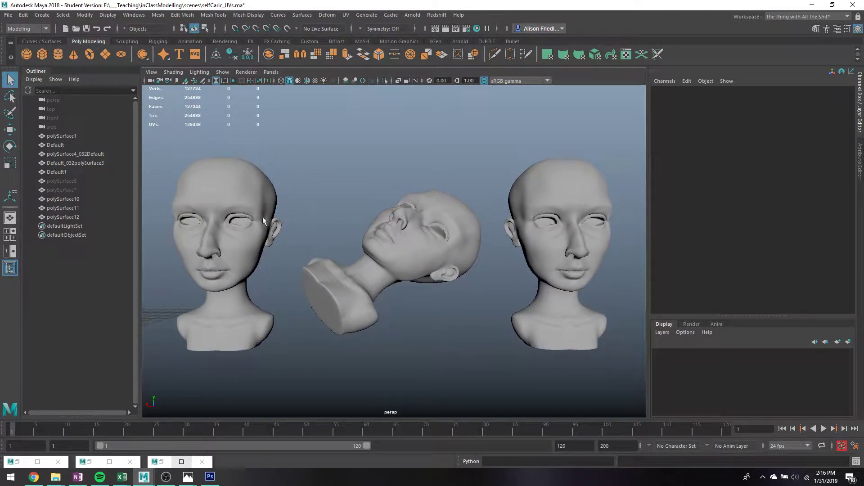
{"action": "left_click_drag", "start_coordinate": [264, 217], "coordinate": [261, 220], "text": "alt"}
{"action": "left_click", "coordinate": [231, 187]}
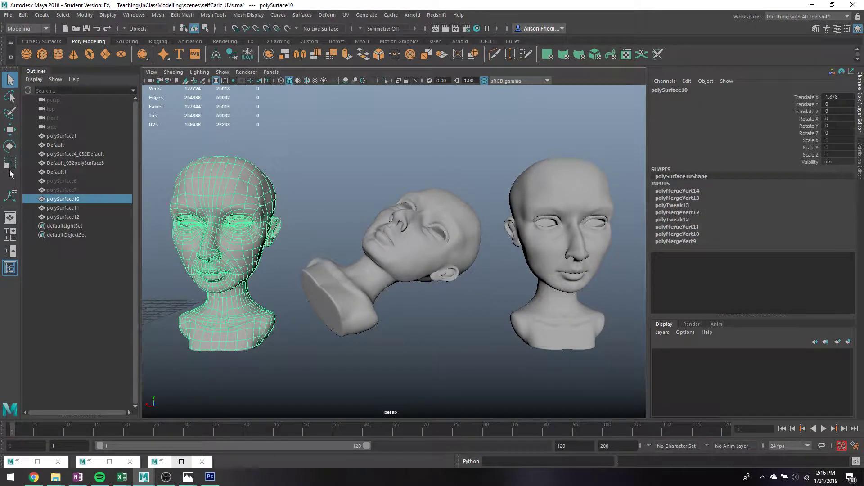
{"action": "double_click", "coordinate": [15, 129]}
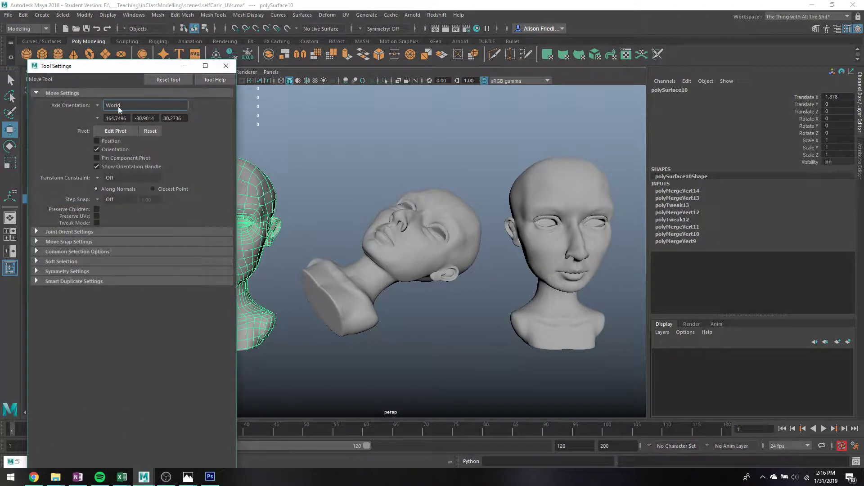
{"action": "left_click_drag", "start_coordinate": [83, 69], "coordinate": [55, 69]}
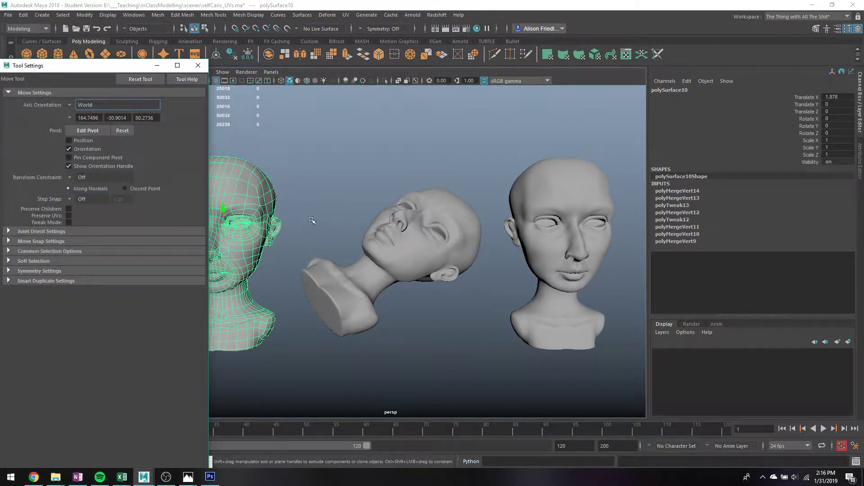
{"action": "key", "text": "f"}
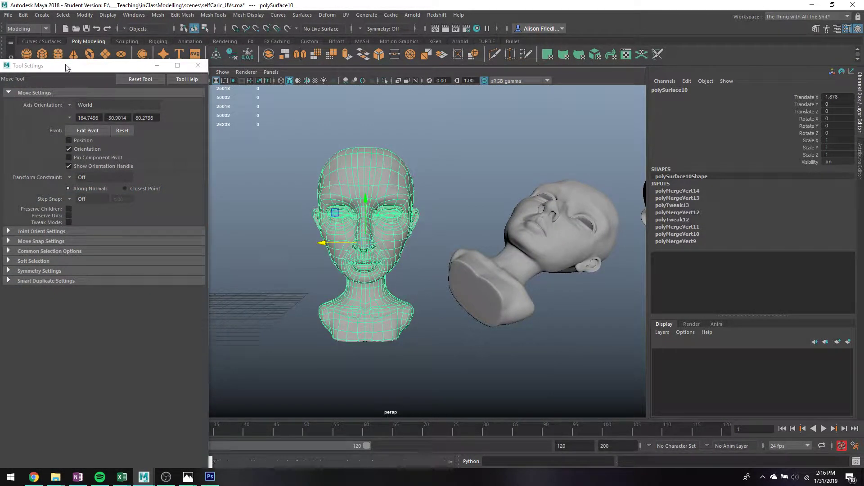
{"action": "left_click_drag", "start_coordinate": [66, 65], "coordinate": [639, 66]}
Step: Move the selected head along the world axes to about Y 1.66 and Z -2.01
{"action": "left_click_drag", "start_coordinate": [340, 252], "coordinate": [300, 248]}
{"action": "key", "text": "ctrl+z"}
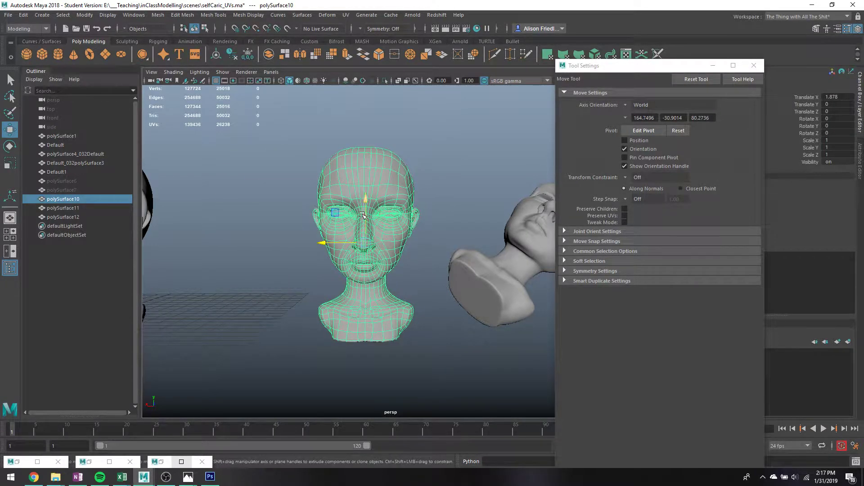
{"action": "left_click_drag", "start_coordinate": [365, 216], "coordinate": [393, 197]}
{"action": "left_click_drag", "start_coordinate": [443, 245], "coordinate": [398, 268], "text": "alt"}
{"action": "left_click_drag", "start_coordinate": [368, 210], "coordinate": [196, 377]}
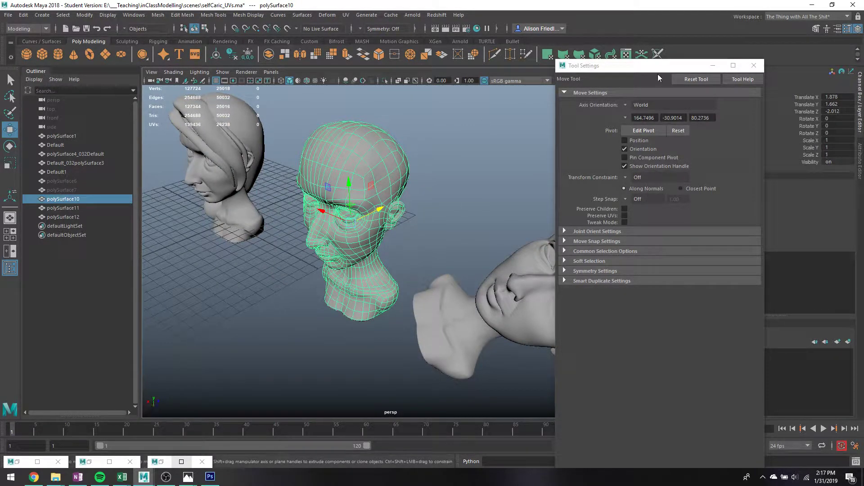
{"action": "left_click_drag", "start_coordinate": [509, 160], "coordinate": [374, 179], "text": "alt"}
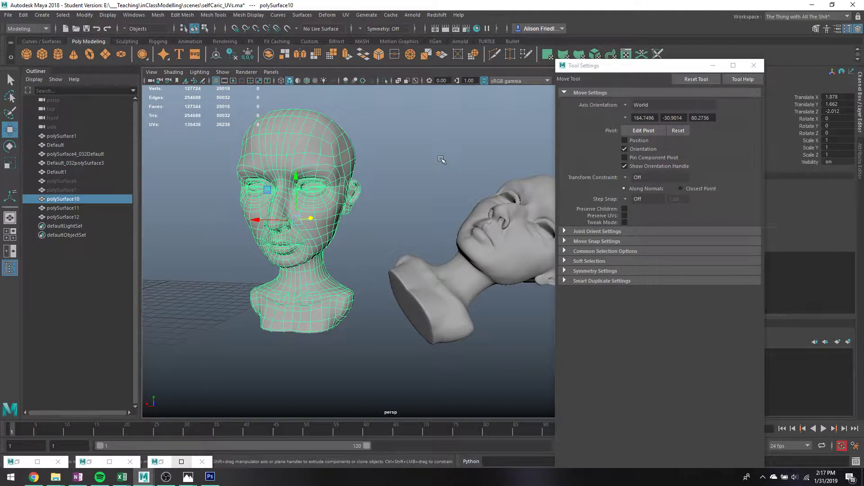
Step: Set the Move tool's axis orientation to Object and raise the selected head to about Y 2.28
{"action": "left_click", "coordinate": [627, 105]}
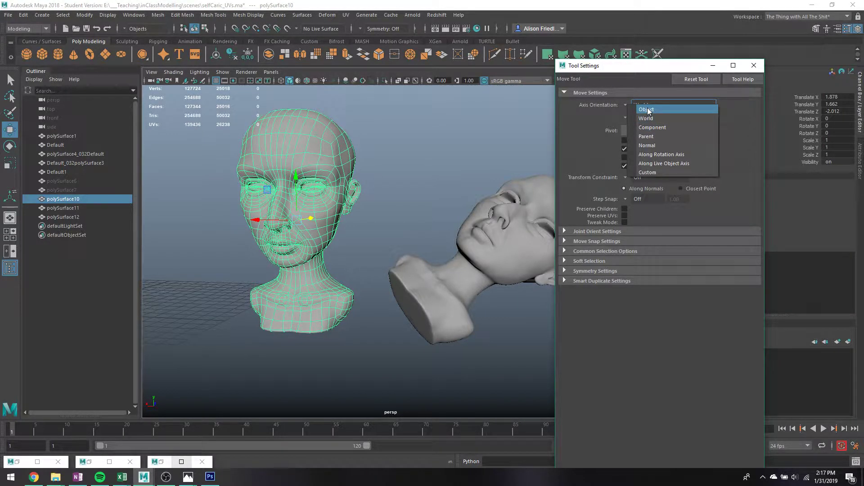
{"action": "left_click", "coordinate": [648, 110]}
{"action": "left_click_drag", "start_coordinate": [303, 201], "coordinate": [232, 209]}
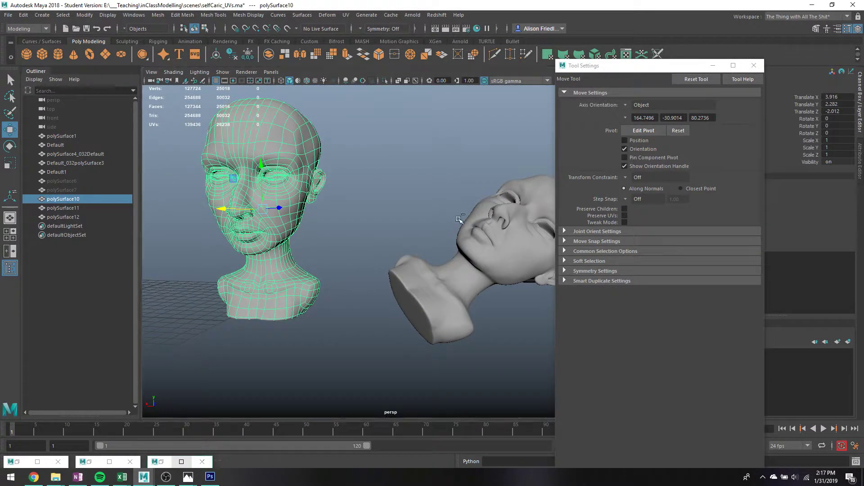
{"action": "key", "text": "ctrl+z"}
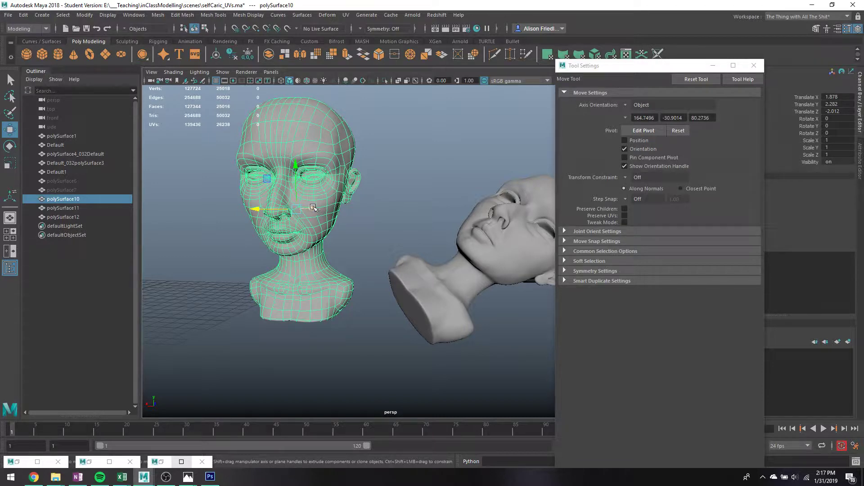
Step: Select the tilted head and move it along its object axes to about X -9.39, Y -0.79, Z 9.24
{"action": "left_click", "coordinate": [491, 249]}
{"action": "key", "text": "f"}
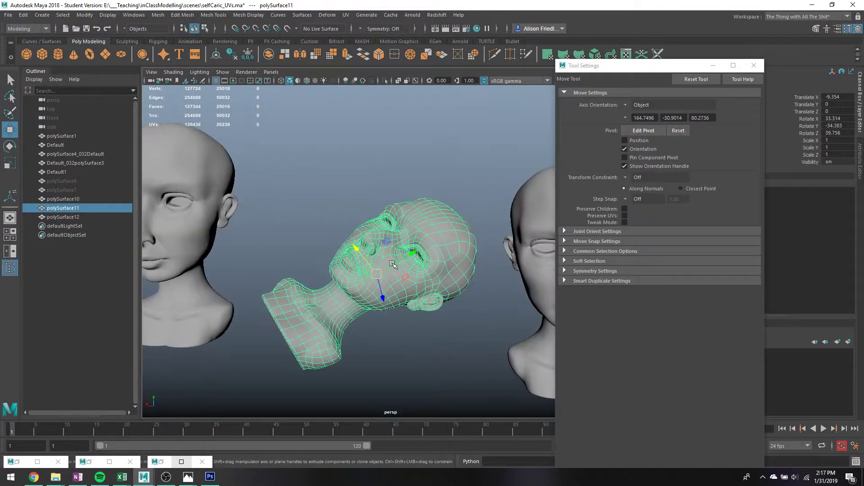
{"action": "left_click_drag", "start_coordinate": [351, 245], "coordinate": [395, 239], "text": "alt"}
{"action": "key", "text": "ctrl+z"}
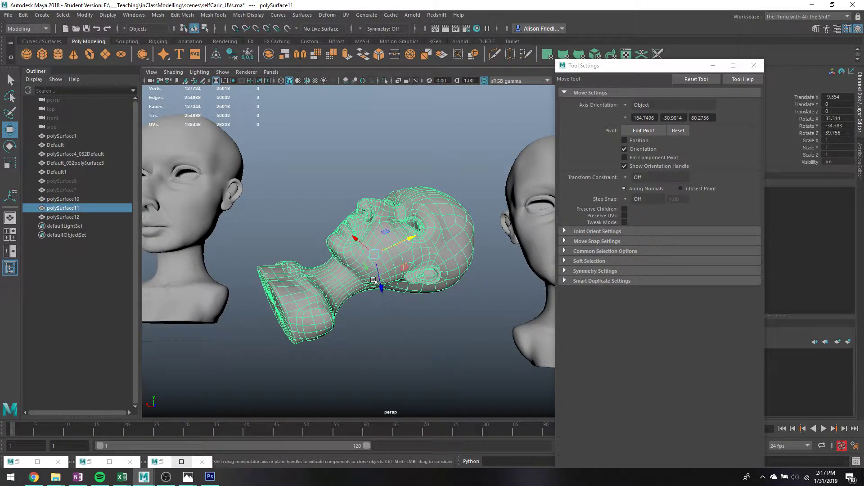
{"action": "left_click_drag", "start_coordinate": [368, 279], "coordinate": [397, 274], "text": "alt"}
{"action": "middle_click_drag", "start_coordinate": [499, 221], "coordinate": [419, 222], "text": "alt"}
Step: Select the upright head on the far side of the tilted one and set the Move tool's axis orientation to Component
{"action": "left_click", "coordinate": [434, 214]}
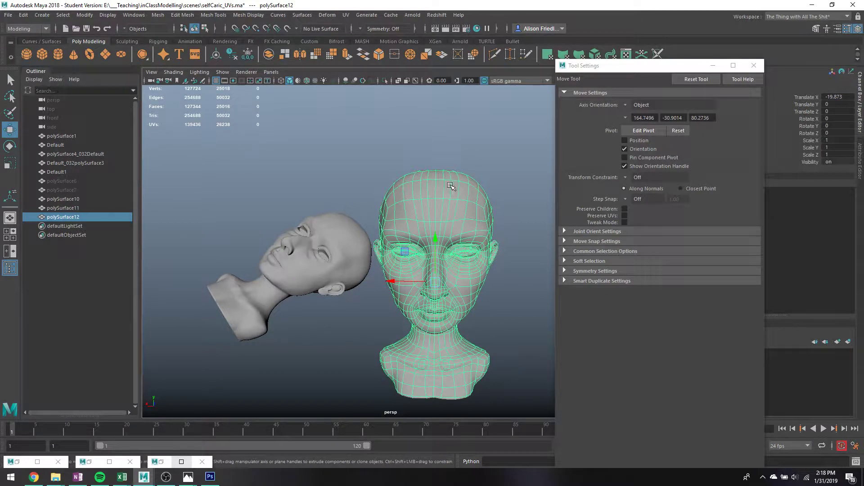
{"action": "left_click", "coordinate": [626, 105]}
{"action": "left_click", "coordinate": [636, 131]}
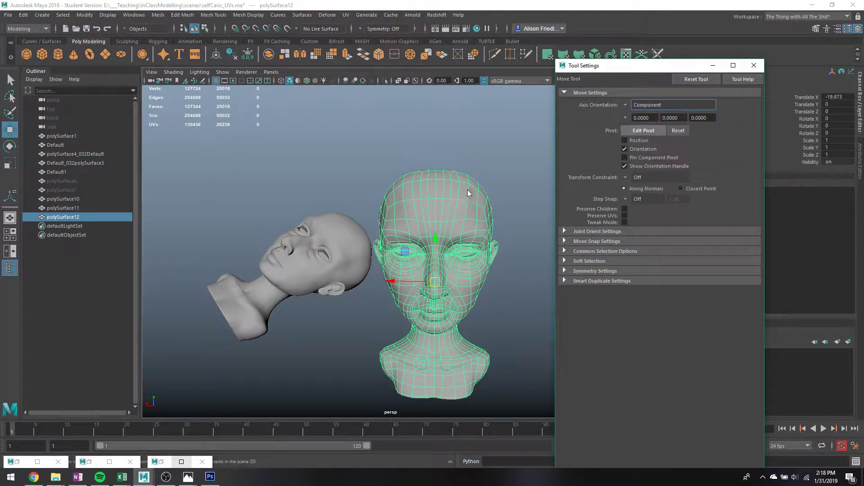
{"action": "middle_click_drag", "start_coordinate": [364, 227], "coordinate": [522, 222], "text": "alt"}
{"action": "left_click", "coordinate": [625, 105]}
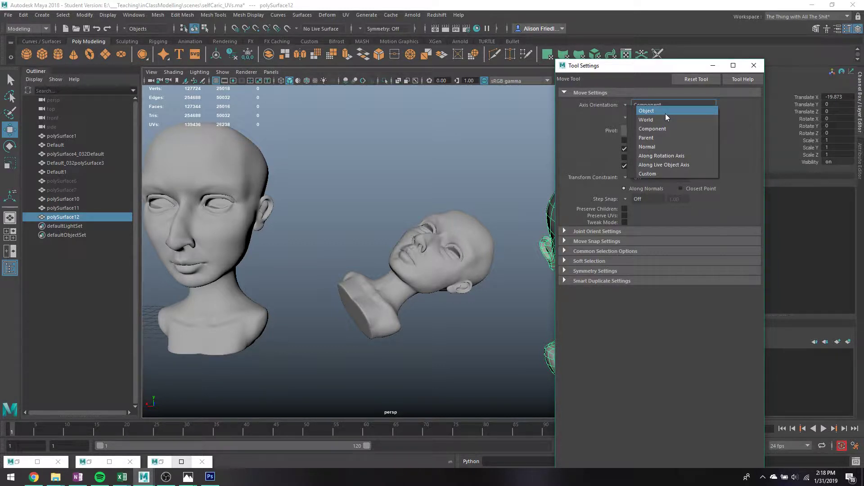
{"action": "left_click", "coordinate": [437, 175]}
Step: Select the first upright head, set the Rotate tool's axis orientation to World, and enlarge the rotation manipulator
{"action": "middle_click_drag", "start_coordinate": [283, 184], "coordinate": [352, 187], "text": "alt"}
{"action": "left_click", "coordinate": [314, 169]}
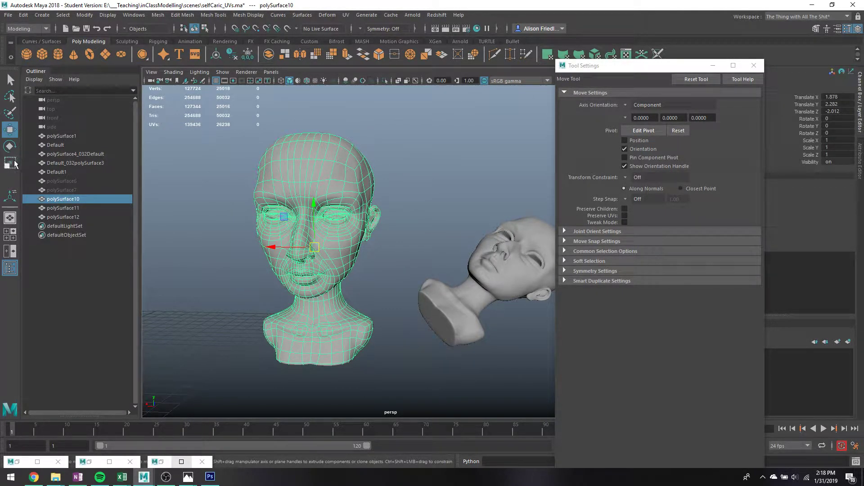
{"action": "key", "text": "e"}
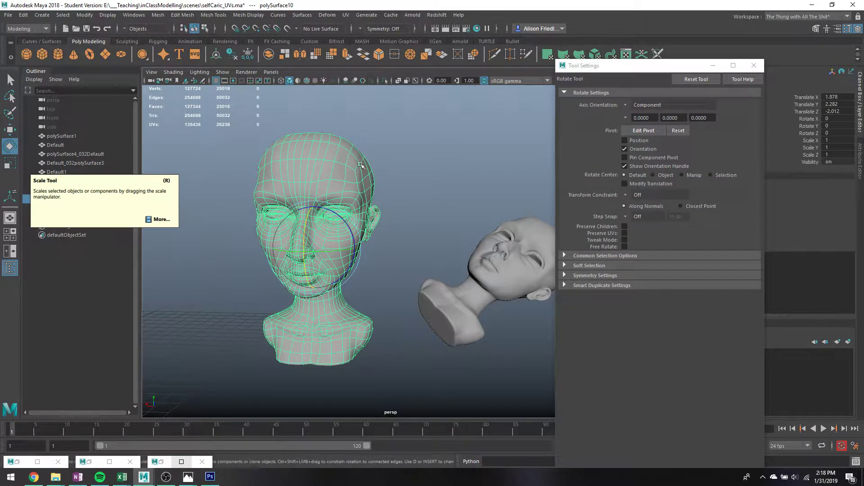
{"action": "left_click", "coordinate": [631, 105]}
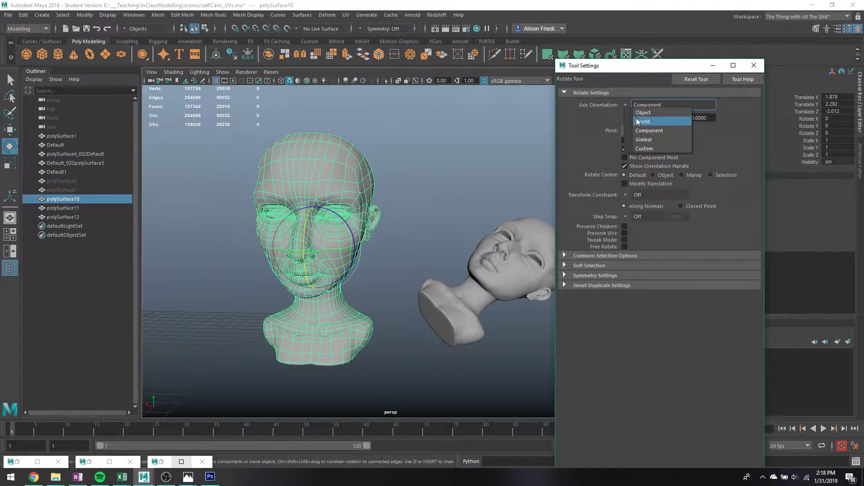
{"action": "left_click", "coordinate": [636, 118]}
{"action": "left_click_drag", "start_coordinate": [366, 271], "coordinate": [312, 235], "text": "alt"}
{"action": "key", "text": "plus"}
{"action": "key", "text": "plus"}
{"action": "key", "text": "plus"}
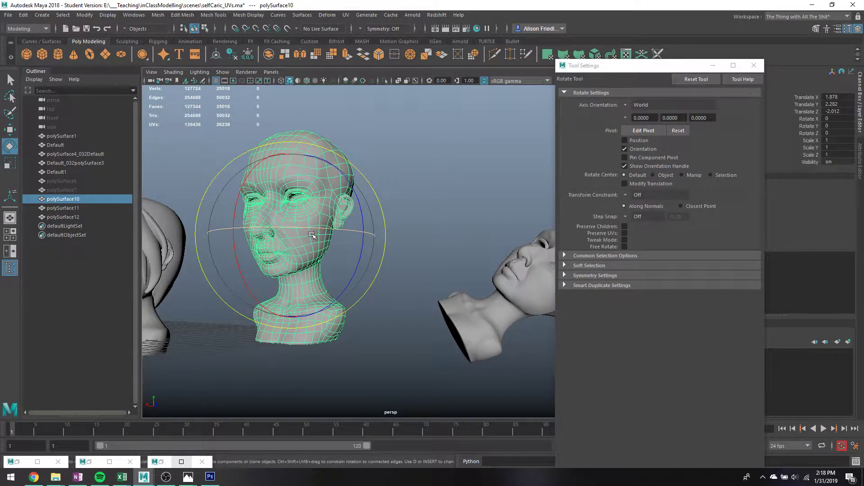
Step: Try rotating the first upright head about the world axes, and undo the rotations
{"action": "left_click_drag", "start_coordinate": [313, 227], "coordinate": [289, 199], "text": "alt"}
{"action": "left_click_drag", "start_coordinate": [231, 225], "coordinate": [334, 229]}
{"action": "key", "text": "ctrl+z"}
{"action": "key", "text": "ctrl+z"}
Step: Select the tilted head, try rotating it about the world axes, and undo the rotation
{"action": "left_click", "coordinate": [518, 278]}
{"action": "middle_click_drag", "start_coordinate": [534, 246], "coordinate": [430, 248], "text": "alt"}
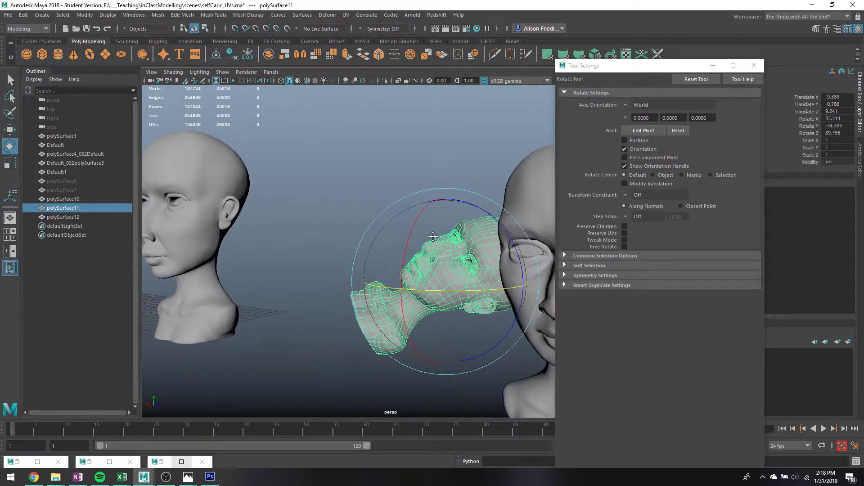
{"action": "left_click_drag", "start_coordinate": [430, 248], "coordinate": [471, 294], "text": "alt"}
{"action": "key", "text": "ctrl+z"}
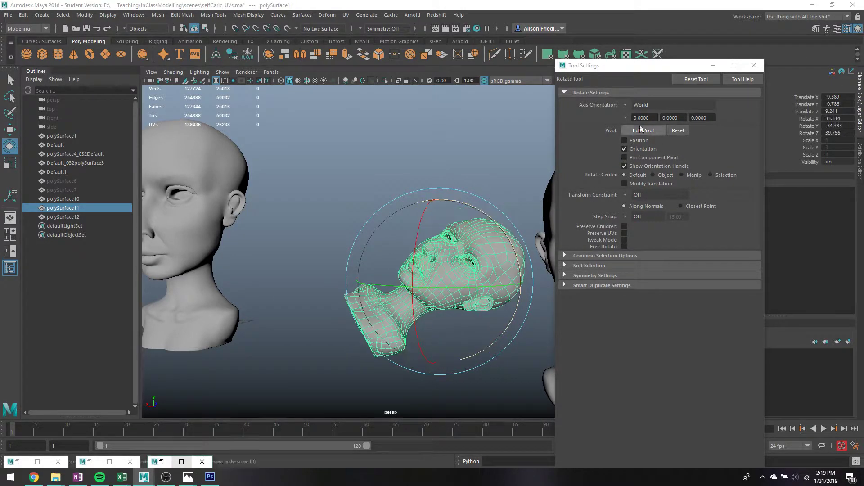
Step: Set the Rotate tool's axis orientation to Object for the tilted head
{"action": "left_click", "coordinate": [628, 105]}
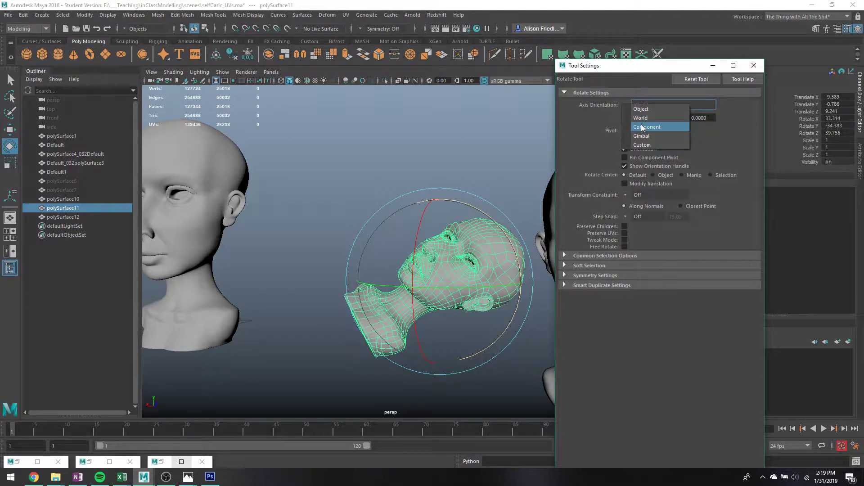
{"action": "left_click", "coordinate": [640, 118]}
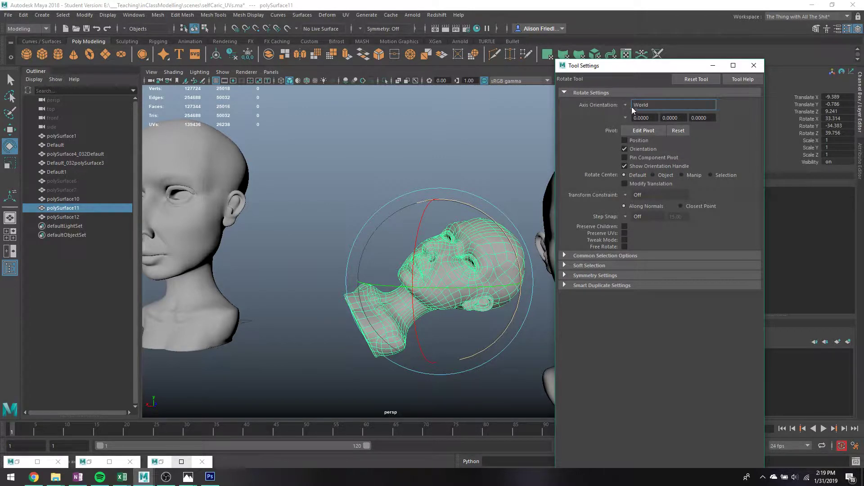
{"action": "left_click", "coordinate": [632, 108]}
{"action": "left_click", "coordinate": [637, 116]}
{"action": "left_click", "coordinate": [632, 112]}
{"action": "left_click", "coordinate": [639, 111]}
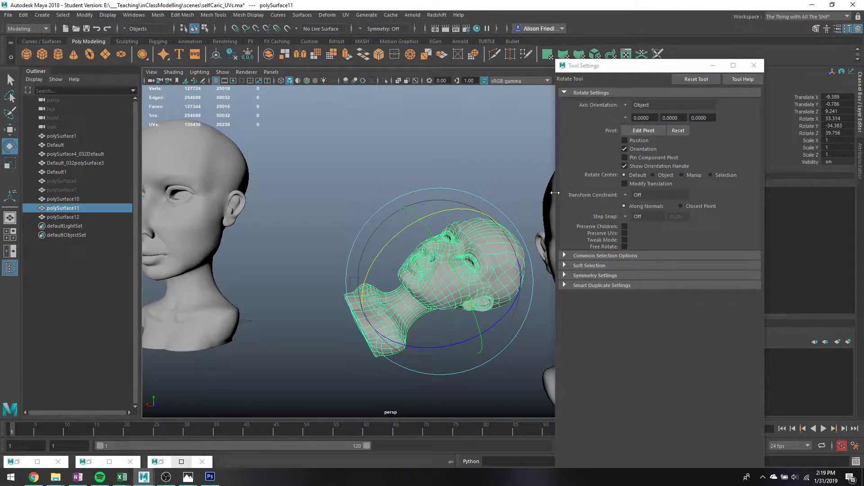
Step: Rotate the tilted head about its object axes to about X 33.6, Y -21.2, Z 10.8 degrees
{"action": "key", "text": "w"}
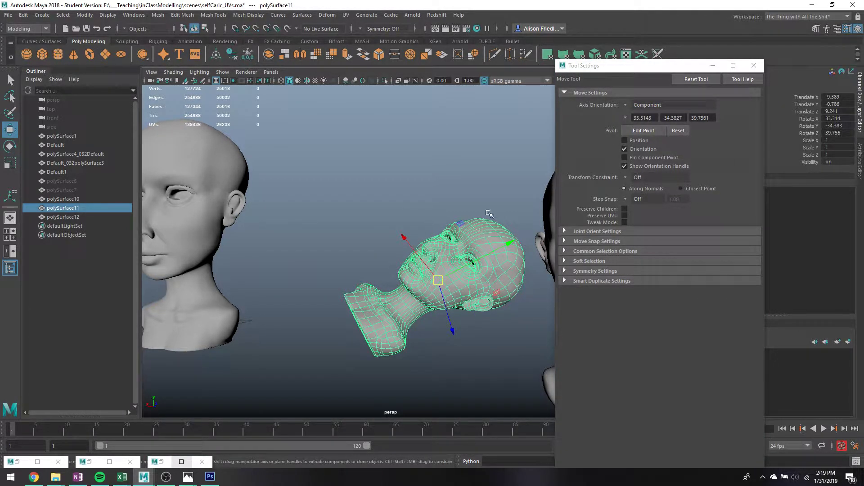
{"action": "key", "text": "e"}
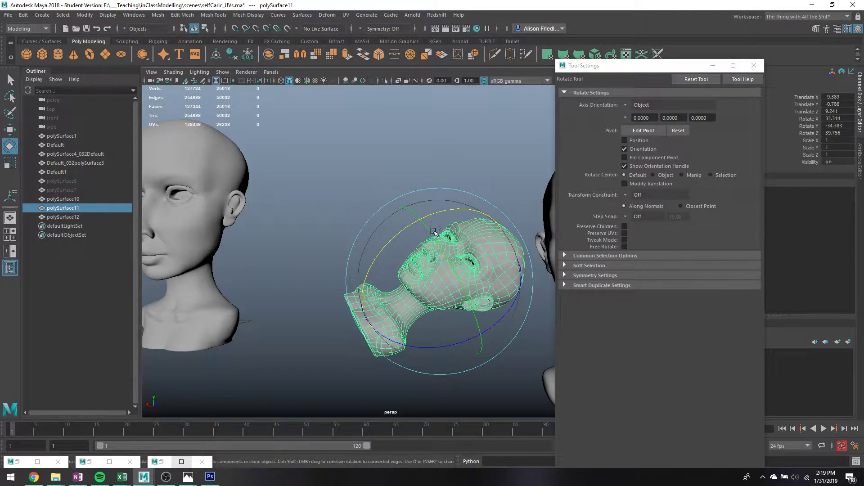
{"action": "left_click_drag", "start_coordinate": [434, 232], "coordinate": [411, 252]}
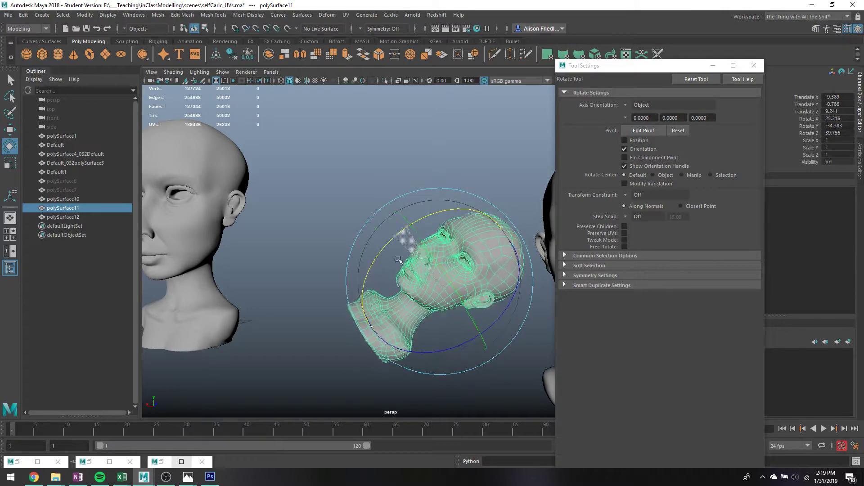
{"action": "left_click_drag", "start_coordinate": [595, 220], "coordinate": [841, 154]}
{"action": "mouse_move", "coordinate": [460, 226]}
{"action": "left_mouse_down"}
{"action": "mouse_move", "coordinate": [475, 327]}
{"action": "mouse_move", "coordinate": [463, 272]}
{"action": "mouse_move", "coordinate": [398, 193]}
{"action": "mouse_move", "coordinate": [434, 250]}
{"action": "mouse_move", "coordinate": [446, 222]}
{"action": "left_mouse_up"}
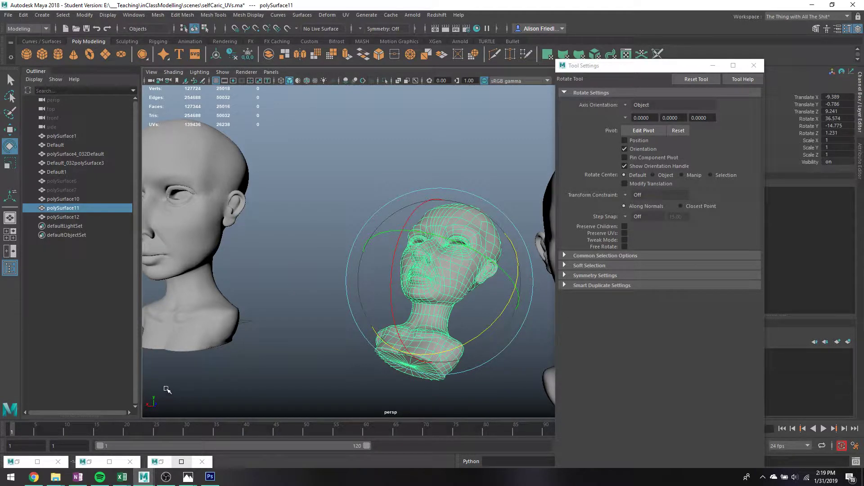
{"action": "left_click_drag", "start_coordinate": [507, 308], "coordinate": [471, 285]}
{"action": "middle_click_drag", "start_coordinate": [493, 275], "coordinate": [414, 250], "text": "alt"}
{"action": "left_click_drag", "start_coordinate": [414, 250], "coordinate": [509, 250], "text": "alt"}
Step: Switch the last upright head to face selection and select patches of faces on its crown and forehead
{"action": "key", "text": "q"}
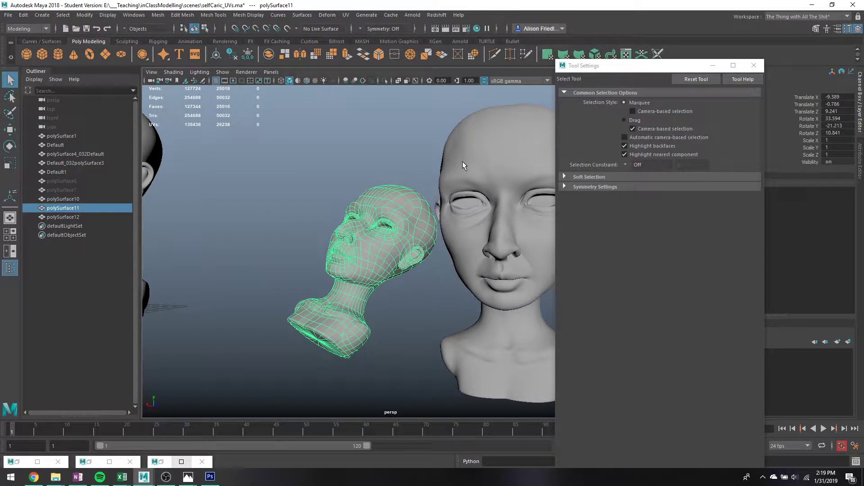
{"action": "middle_click_drag", "start_coordinate": [322, 205], "coordinate": [561, 248], "text": "alt"}
{"action": "left_click", "coordinate": [415, 199]}
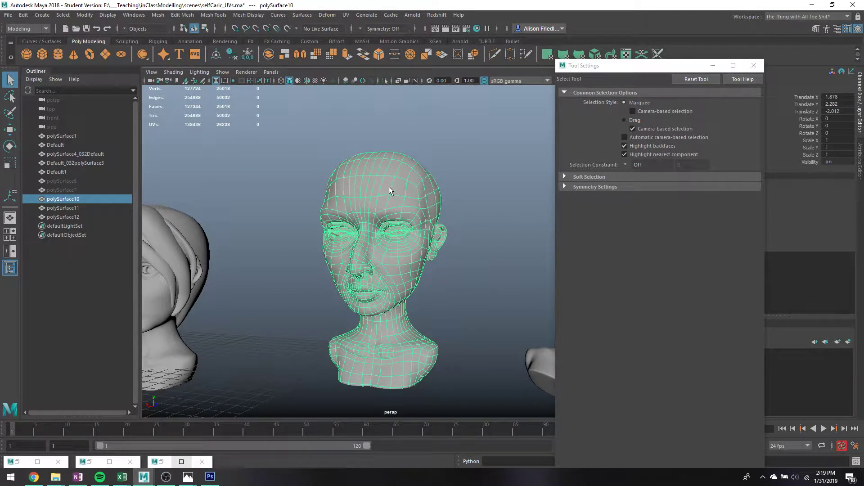
{"action": "middle_click_drag", "start_coordinate": [472, 207], "coordinate": [178, 163], "text": "alt"}
{"action": "left_click", "coordinate": [377, 163]}
{"action": "right_click_drag", "start_coordinate": [429, 132], "coordinate": [428, 156]}
{"action": "left_click", "coordinate": [428, 134]}
{"action": "left_click_drag", "start_coordinate": [420, 132], "coordinate": [407, 131], "text": "shift"}
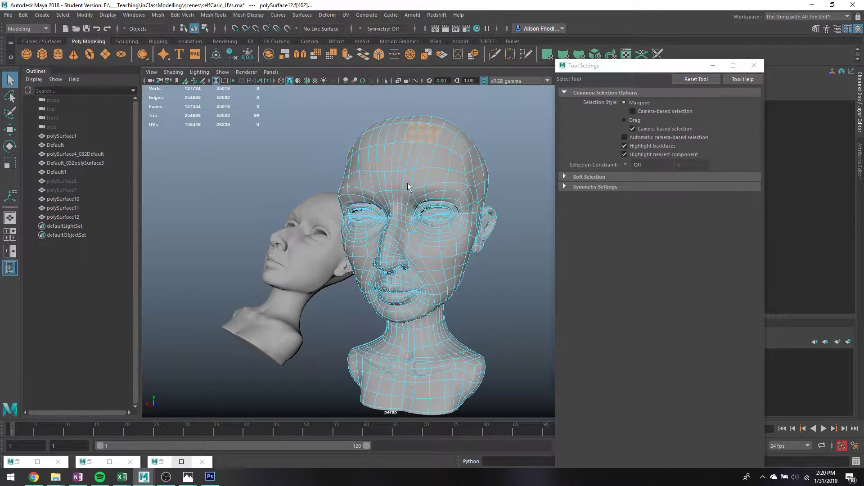
{"action": "left_click_drag", "start_coordinate": [441, 174], "coordinate": [467, 176], "text": "shift"}
Step: Activate the Move tool for the selected faces and set its axis orientation to Object
{"action": "key", "text": "w"}
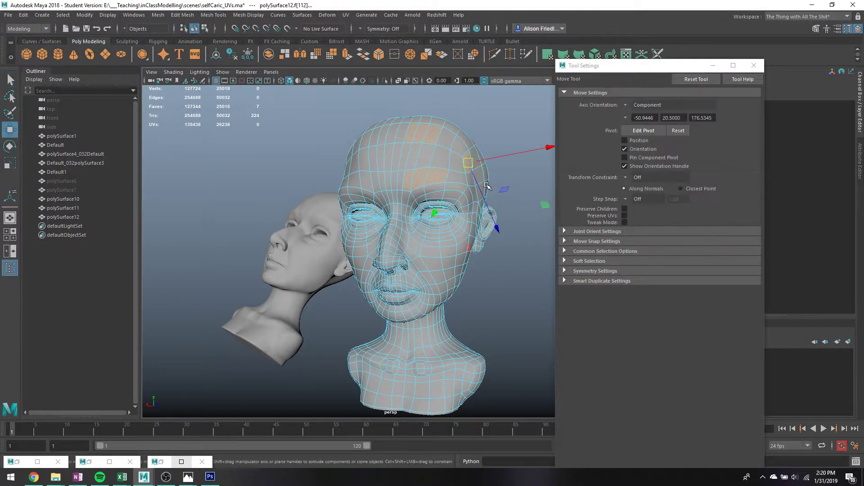
{"action": "left_click", "coordinate": [624, 105]}
{"action": "left_click", "coordinate": [625, 107]}
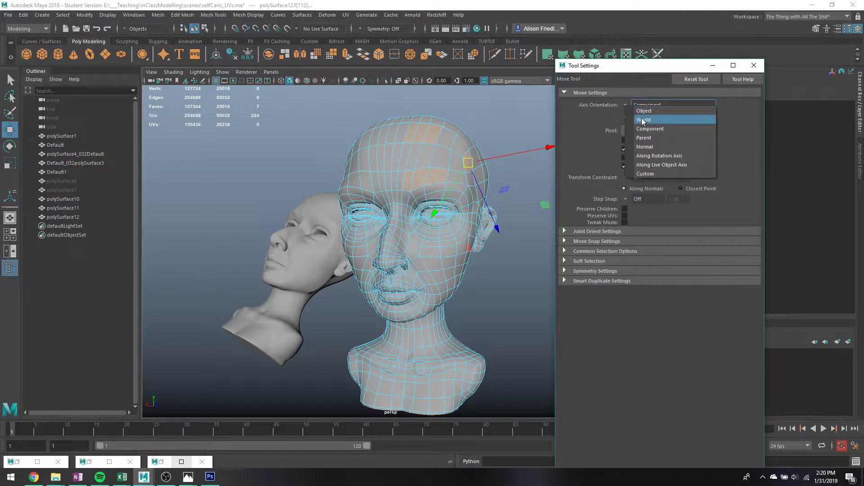
{"action": "left_click", "coordinate": [649, 114]}
Step: Try moving the selected faces along the object axes, and undo the moves
{"action": "mouse_move", "coordinate": [434, 144]}
{"action": "left_mouse_down"}
{"action": "mouse_move", "coordinate": [438, 67]}
{"action": "mouse_move", "coordinate": [436, 149]}
{"action": "left_mouse_up"}
{"action": "middle_click_drag", "start_coordinate": [444, 160], "coordinate": [443, 218], "text": "alt"}
{"action": "scroll", "coordinate": [444, 218], "scroll_direction": "down", "scroll_amount": 3}
{"action": "mouse_move", "coordinate": [398, 231]}
{"action": "left_mouse_down"}
{"action": "mouse_move", "coordinate": [367, 232]}
{"action": "mouse_move", "coordinate": [398, 231]}
{"action": "left_mouse_up"}
{"action": "key", "text": "ctrl+z"}
{"action": "key", "text": "ctrl+z"}
Step: Try moving the selected faces with the World and Object axis orientations, and undo the move
{"action": "left_click", "coordinate": [634, 107]}
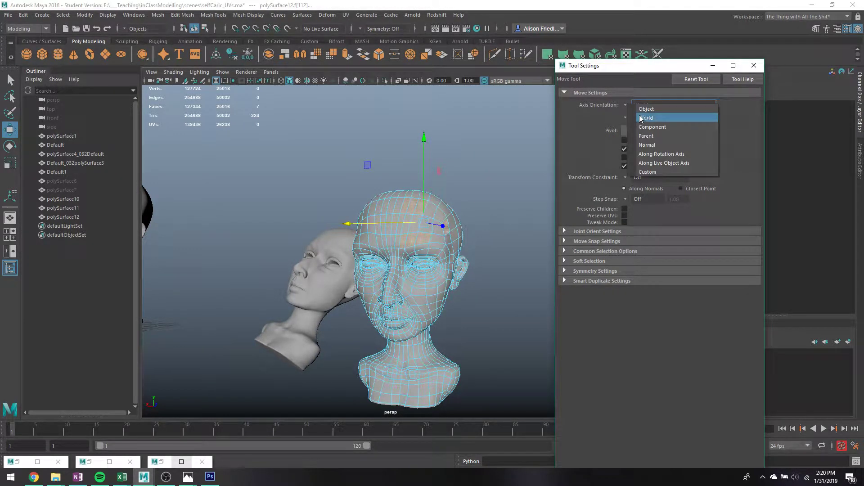
{"action": "left_click", "coordinate": [643, 118]}
{"action": "mouse_move", "coordinate": [401, 222]}
{"action": "left_mouse_down"}
{"action": "mouse_move", "coordinate": [442, 216]}
{"action": "mouse_move", "coordinate": [411, 210]}
{"action": "left_mouse_up"}
{"action": "key", "text": "ctrl+z"}
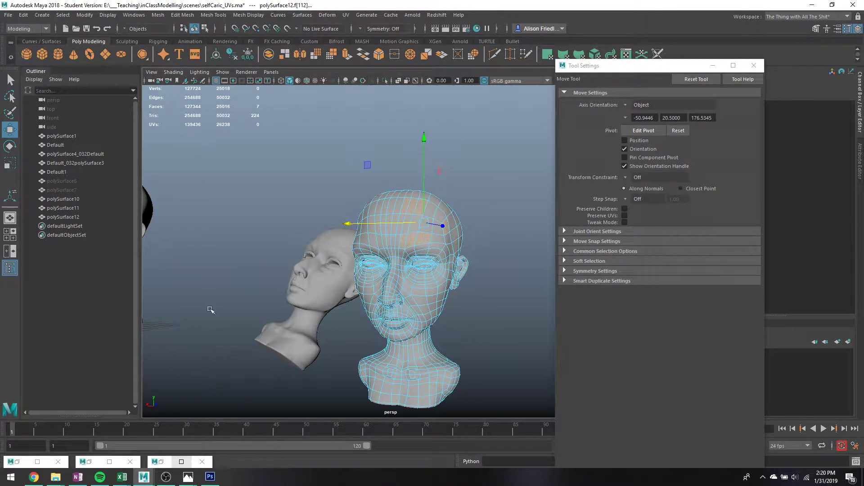
Step: Set the Move tool's axis orientation to Component for the selected crown and forehead faces
{"action": "left_click", "coordinate": [630, 107]}
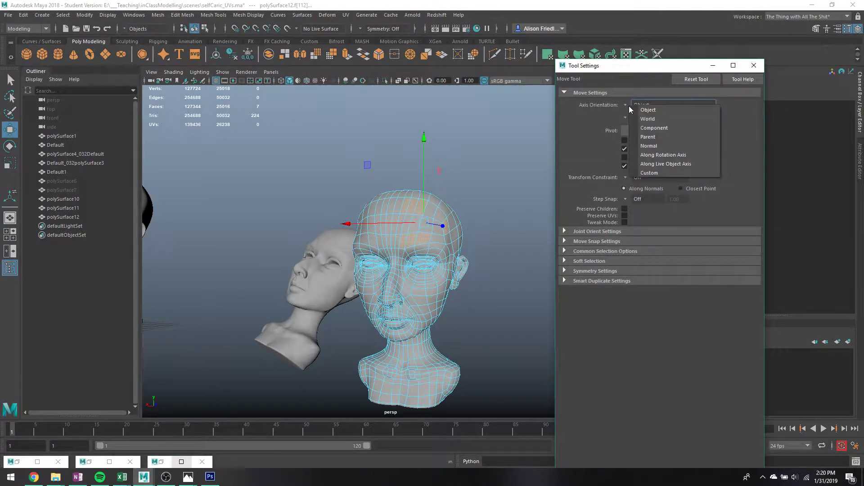
{"action": "left_click", "coordinate": [644, 130]}
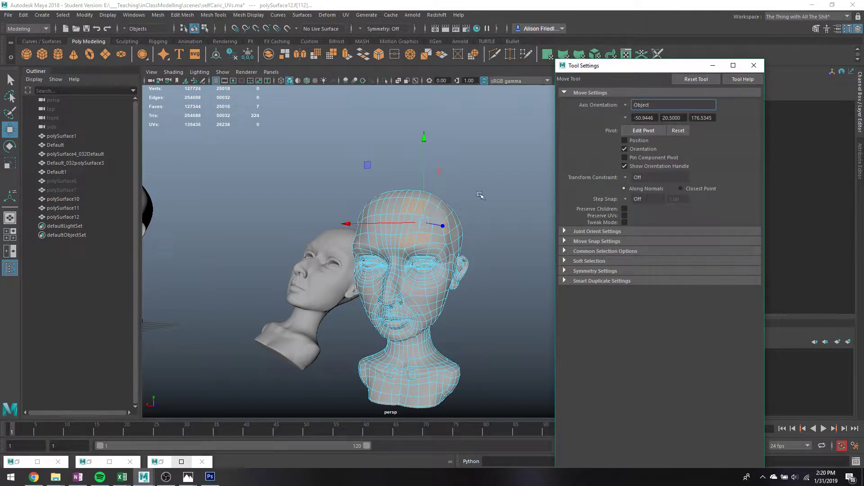
{"action": "left_click", "coordinate": [628, 113]}
{"action": "key", "text": "Escape"}
{"action": "left_click_drag", "start_coordinate": [391, 224], "coordinate": [423, 225]}
{"action": "key", "text": "ctrl+z"}
{"action": "key", "text": "q"}
{"action": "key", "text": "w"}
Step: Turn off the head's smooth preview and try moving the selected faces outward along their component axes, undoing the move
{"action": "scroll", "coordinate": [414, 239], "scroll_direction": "up", "scroll_amount": 3}
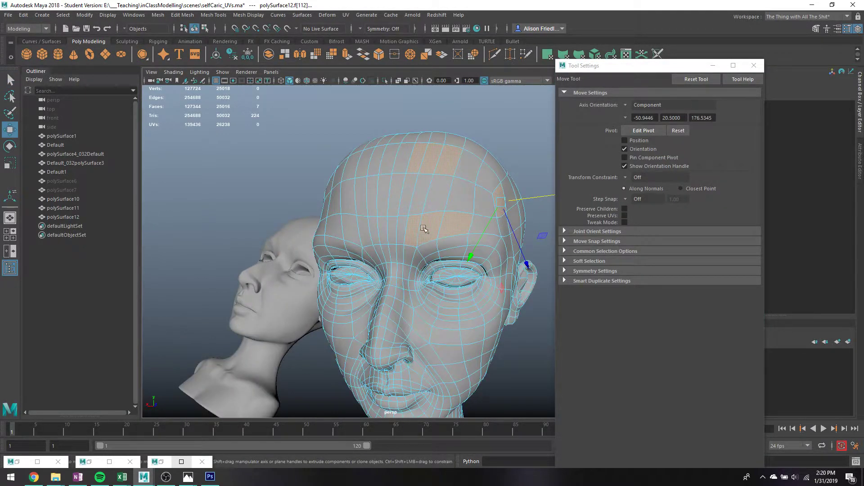
{"action": "middle_click_drag", "start_coordinate": [424, 207], "coordinate": [334, 240], "text": "alt"}
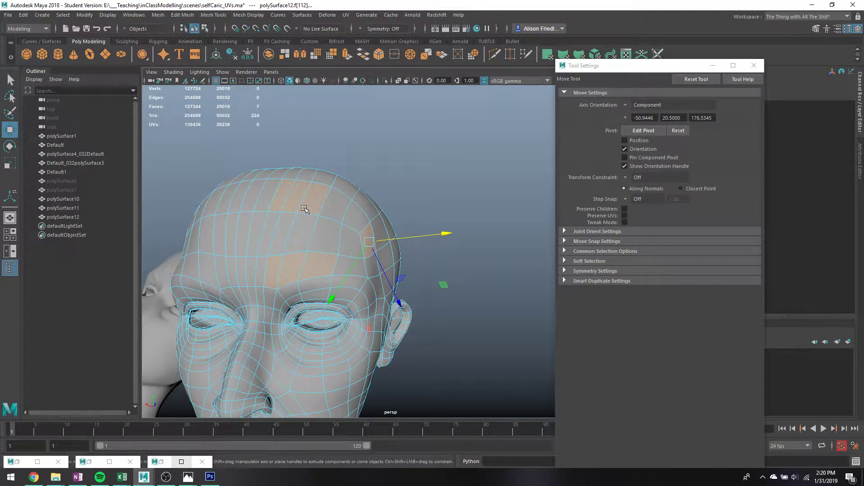
{"action": "scroll", "coordinate": [297, 209], "scroll_direction": "down", "scroll_amount": 3}
{"action": "mouse_move", "coordinate": [397, 242]}
{"action": "middle_mouse_down", "text": "alt"}
{"action": "mouse_move", "coordinate": [433, 235]}
{"action": "mouse_move", "coordinate": [409, 247]}
{"action": "middle_mouse_up", "text": "alt"}
{"action": "scroll", "coordinate": [399, 248], "scroll_direction": "up", "scroll_amount": 2}
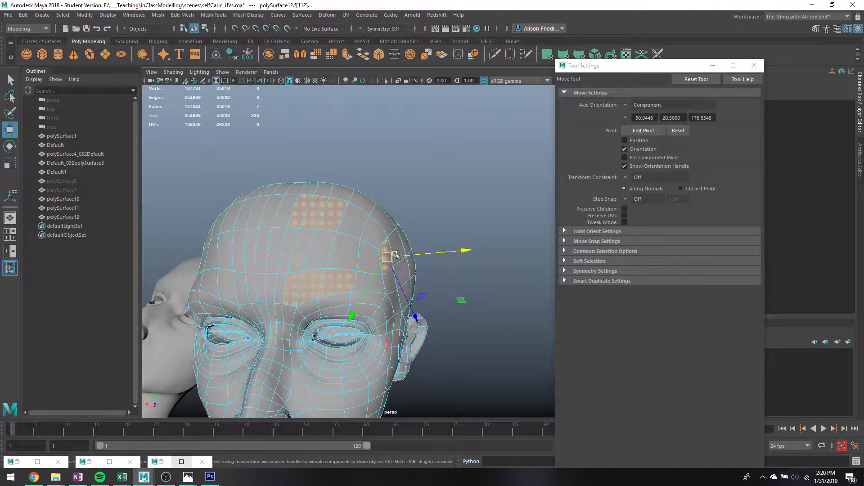
{"action": "left_click_drag", "start_coordinate": [404, 257], "coordinate": [546, 218], "text": "alt"}
{"action": "left_click_drag", "start_coordinate": [470, 243], "coordinate": [408, 247], "text": "alt"}
{"action": "key", "text": "1"}
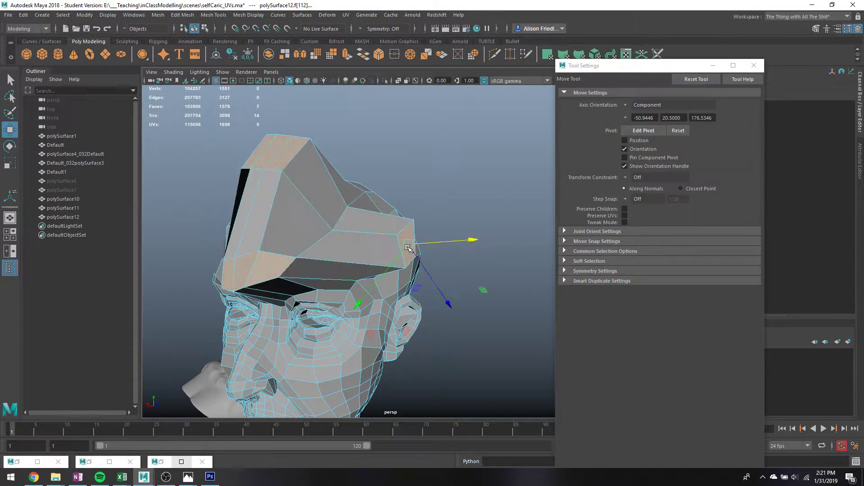
{"action": "key", "text": "ctrl+z"}
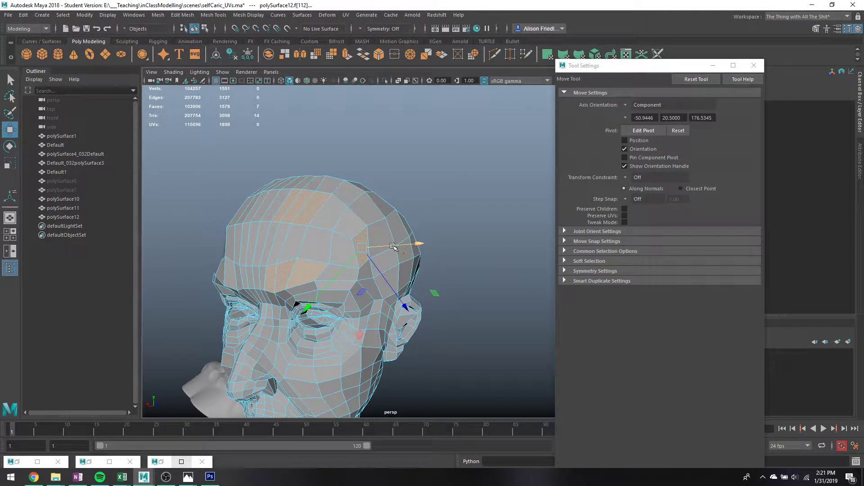
Step: Try moving the selected faces inward and outward along their component X axis on the unsmoothed head, and undo the moves
{"action": "scroll", "coordinate": [390, 248], "scroll_direction": "up", "scroll_amount": 5}
{"action": "scroll", "coordinate": [378, 247], "scroll_direction": "up", "scroll_amount": 2}
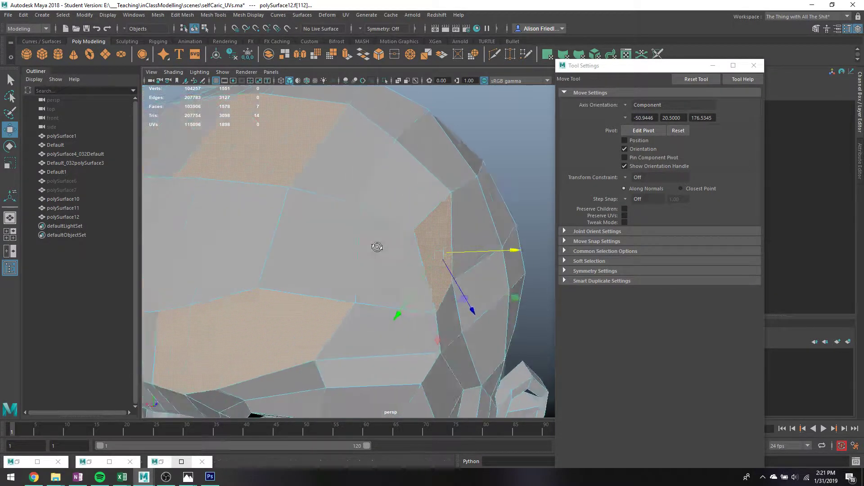
{"action": "scroll", "coordinate": [379, 247], "scroll_direction": "down", "scroll_amount": 6}
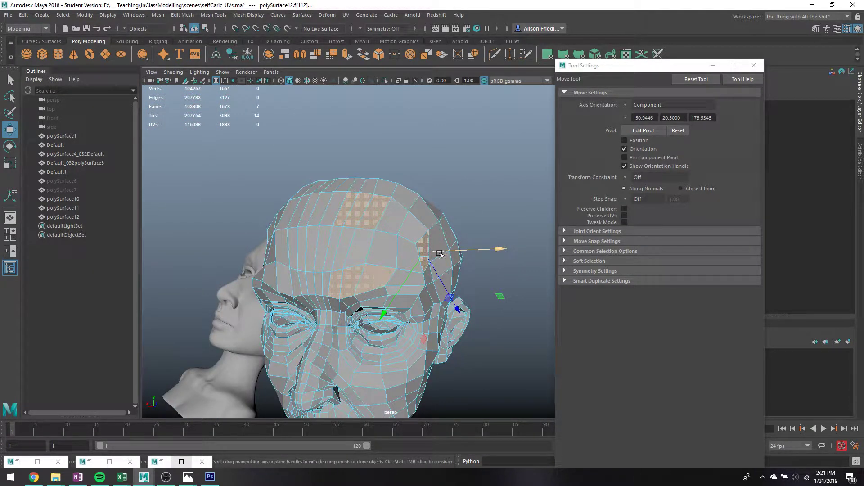
{"action": "left_click_drag", "start_coordinate": [439, 257], "coordinate": [420, 262]}
{"action": "key", "text": "ctrl+z"}
{"action": "left_click_drag", "start_coordinate": [502, 251], "coordinate": [550, 249]}
{"action": "key", "text": "ctrl+z"}
{"action": "key", "text": "ctrl+z"}
{"action": "key", "text": "ctrl+z"}
Step: Set the Rotate tool's axis orientation to Component, and try rotating the selected faces about 38 degrees around component X, undoing the rotation
{"action": "key", "text": "r"}
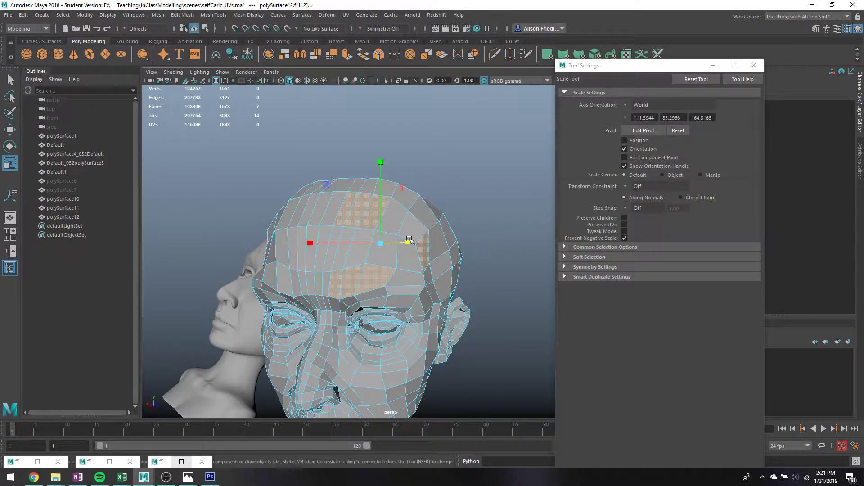
{"action": "key", "text": "e"}
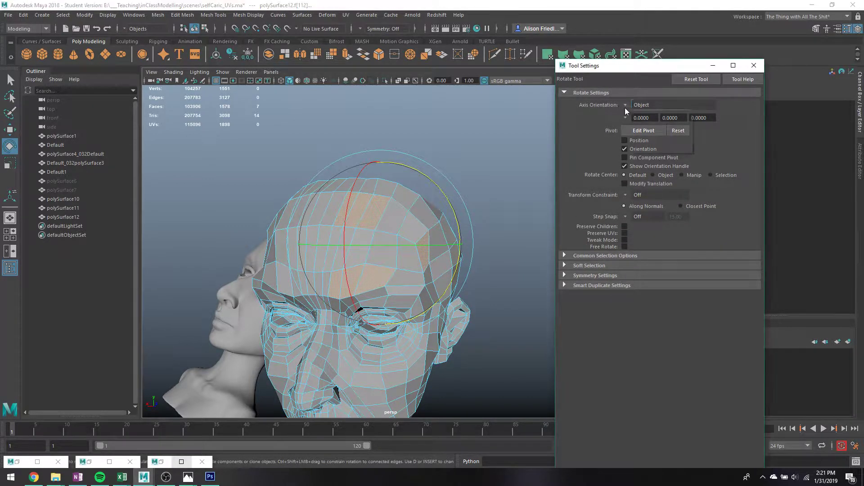
{"action": "left_click", "coordinate": [628, 106]}
{"action": "left_click", "coordinate": [648, 128]}
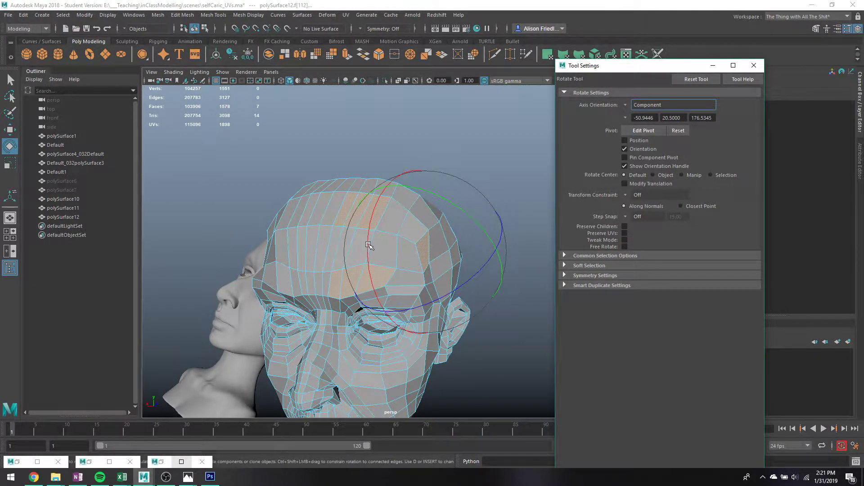
{"action": "left_click_drag", "start_coordinate": [370, 246], "coordinate": [367, 203]}
{"action": "key", "text": "q"}
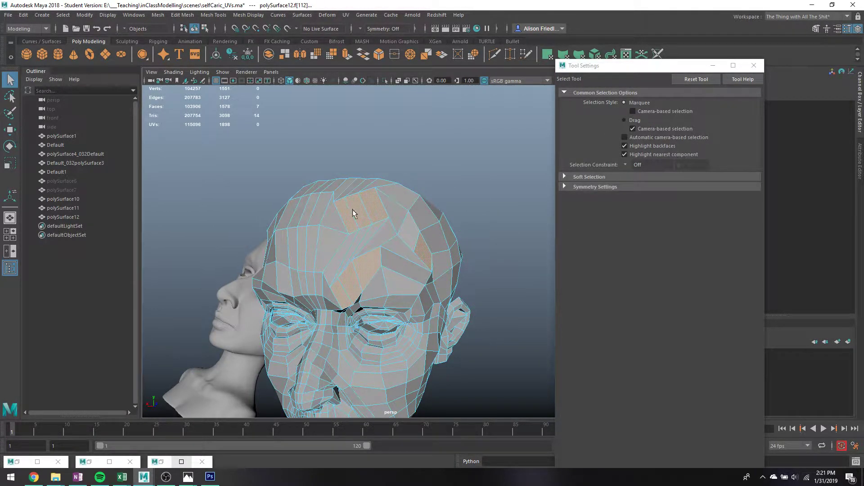
{"action": "key", "text": "ctrl+z"}
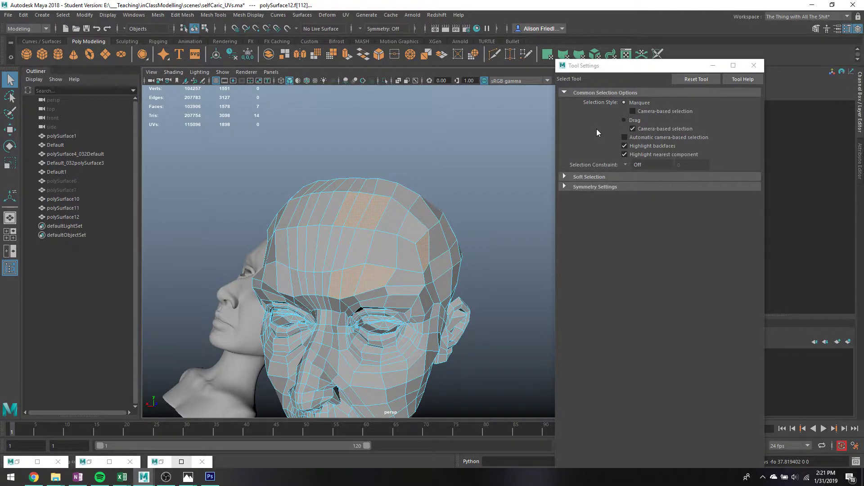
Step: Set the Scale tool's axis orientation to Component, try scaling the selected faces down in place, and undo the scaling
{"action": "key", "text": "r"}
{"action": "left_click", "coordinate": [627, 105]}
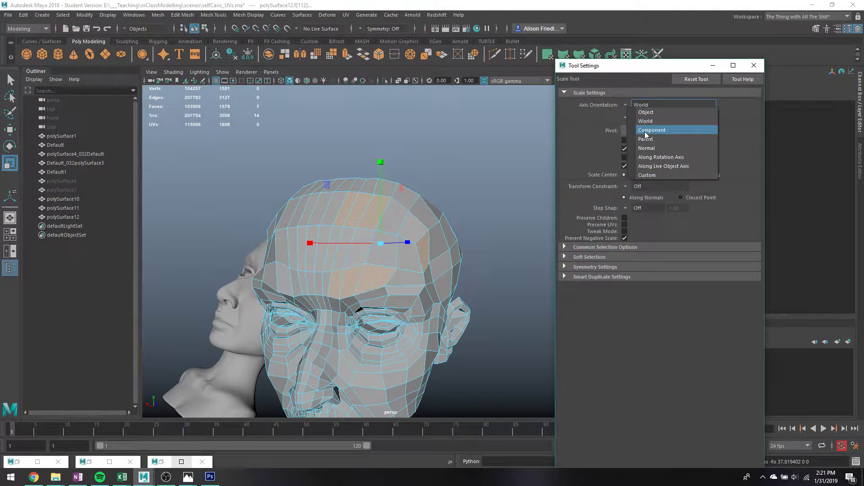
{"action": "left_click", "coordinate": [601, 136]}
{"action": "left_click_drag", "start_coordinate": [380, 244], "coordinate": [363, 253]}
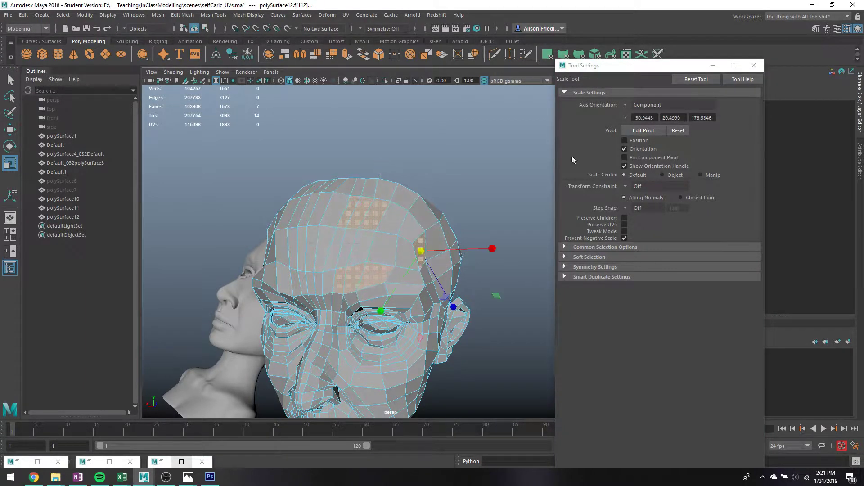
{"action": "key", "text": "ctrl+z"}
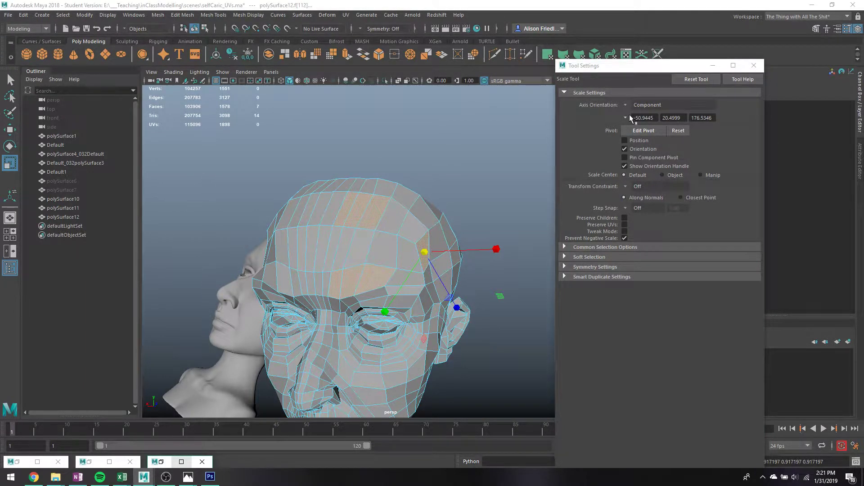
{"action": "mouse_move", "coordinate": [425, 251]}
{"action": "left_mouse_down"}
{"action": "mouse_move", "coordinate": [401, 248]}
{"action": "mouse_move", "coordinate": [444, 248]}
{"action": "mouse_move", "coordinate": [405, 248]}
{"action": "mouse_move", "coordinate": [424, 239]}
{"action": "left_mouse_up"}
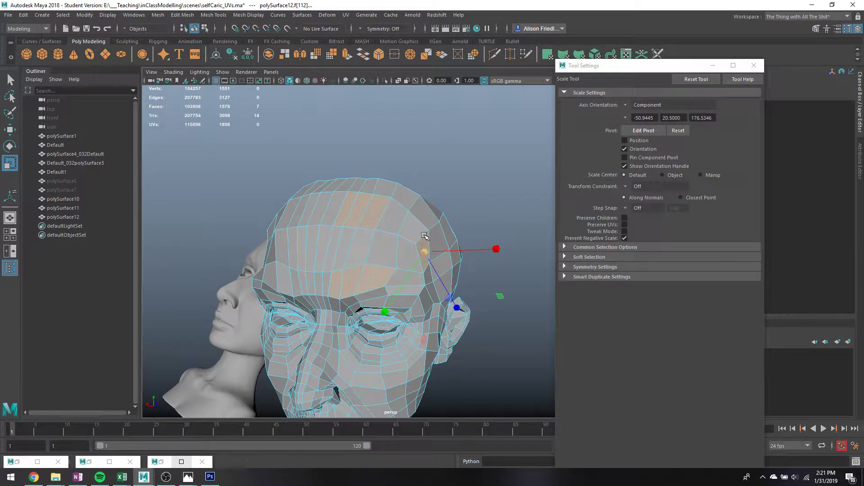
{"action": "left_click", "coordinate": [423, 236], "text": "ctrl"}
{"action": "key", "text": "q"}
Step: Create a polygon cube about 7.8 units wide in the empty space beside the heads
{"action": "scroll", "coordinate": [418, 188], "scroll_direction": "down", "scroll_amount": 4}
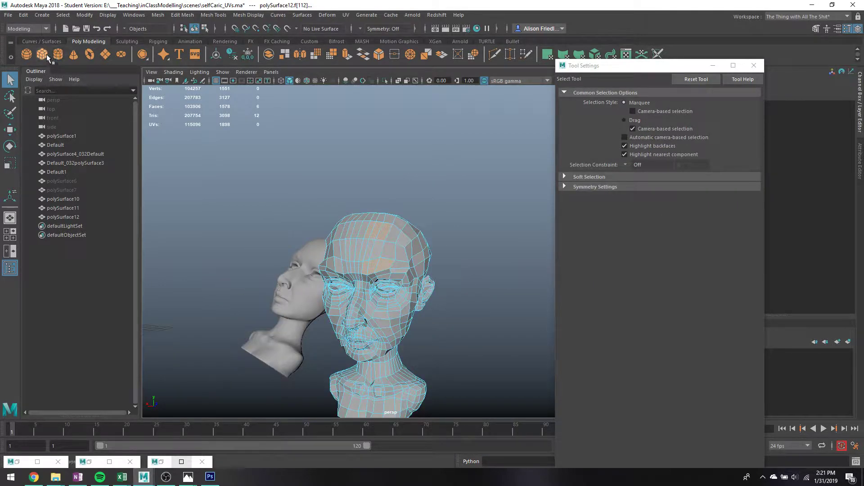
{"action": "left_click", "coordinate": [46, 54]}
{"action": "scroll", "coordinate": [407, 215], "scroll_direction": "down", "scroll_amount": 5}
{"action": "middle_click_drag", "start_coordinate": [466, 261], "coordinate": [332, 176], "text": "alt"}
{"action": "left_click_drag", "start_coordinate": [398, 222], "coordinate": [439, 276], "text": "alt"}
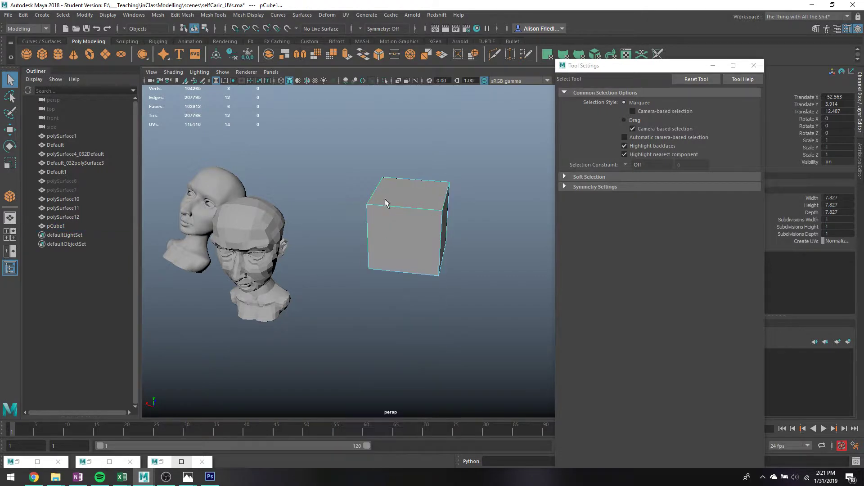
Step: Select all six faces of the cube and extrude them in place with Keep Faces Together off
{"action": "key", "text": "F11"}
{"action": "left_click_drag", "start_coordinate": [352, 164], "coordinate": [485, 296]}
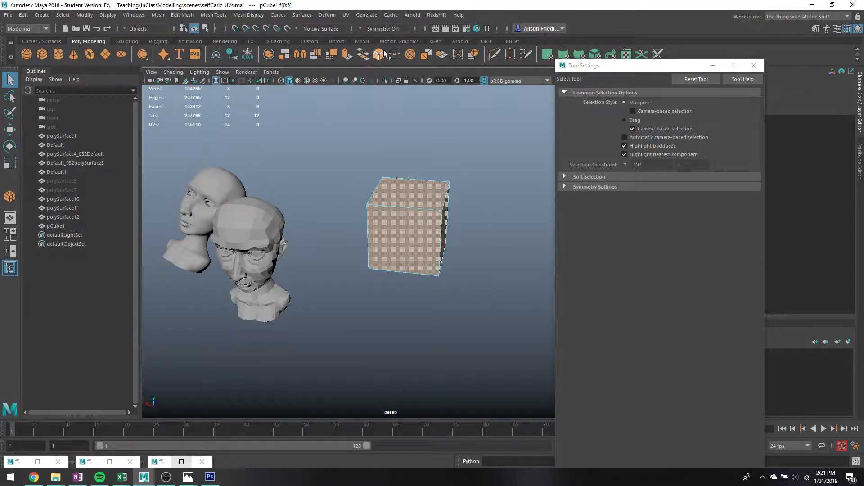
{"action": "left_click", "coordinate": [349, 61]}
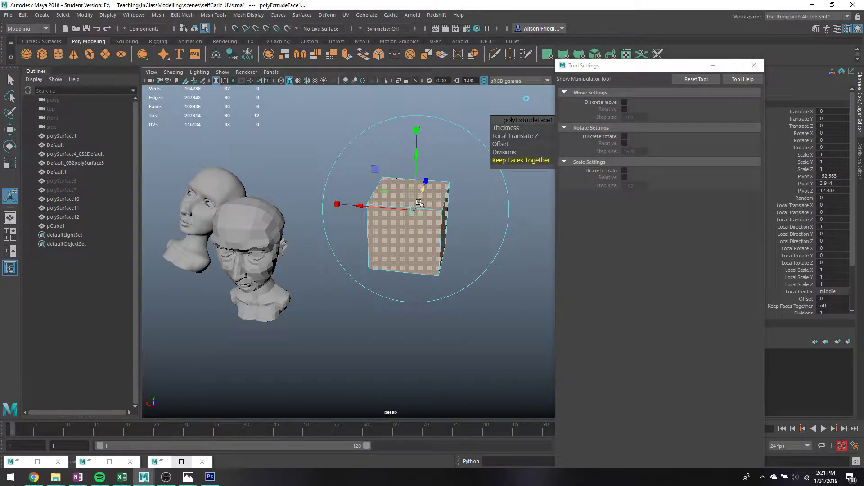
{"action": "key", "text": "q"}
{"action": "left_click", "coordinate": [538, 220]}
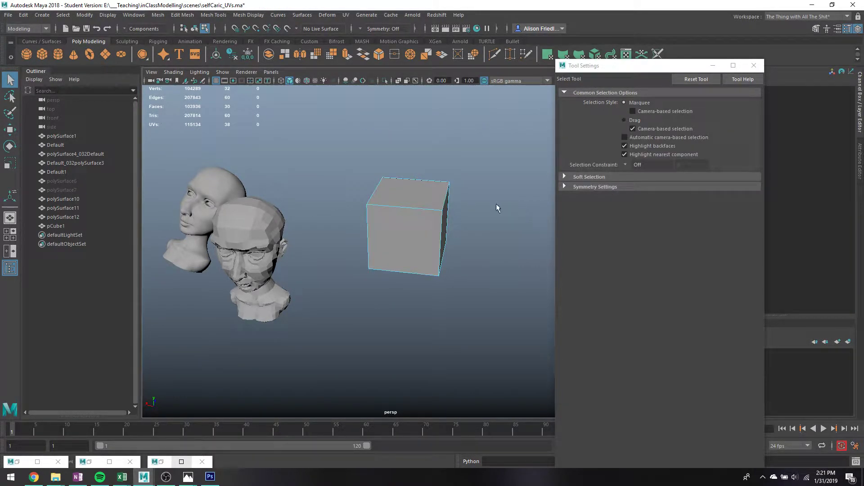
Step: Check the cube in smooth preview, and return it to unsmoothed display with its top face selected
{"action": "key", "text": "3"}
{"action": "left_click", "coordinate": [421, 219]}
{"action": "scroll", "coordinate": [416, 182], "scroll_direction": "up", "scroll_amount": 3}
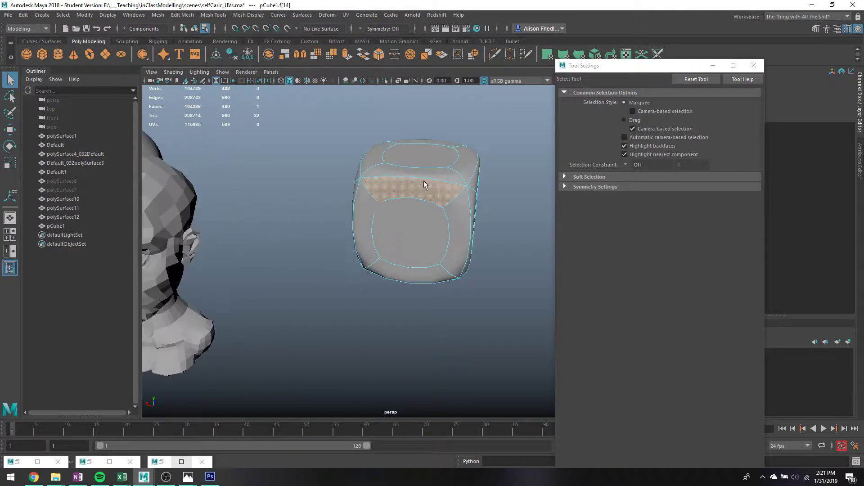
{"action": "scroll", "coordinate": [426, 183], "scroll_direction": "down", "scroll_amount": 3}
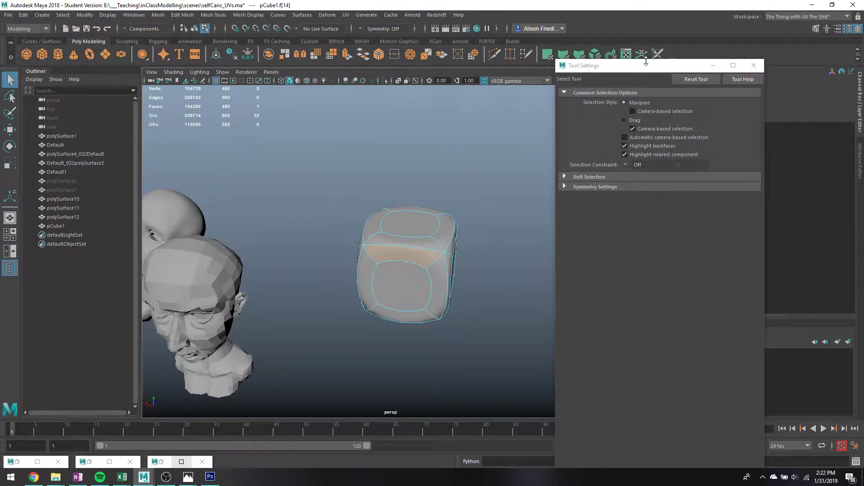
{"action": "left_click_drag", "start_coordinate": [647, 66], "coordinate": [717, 63]}
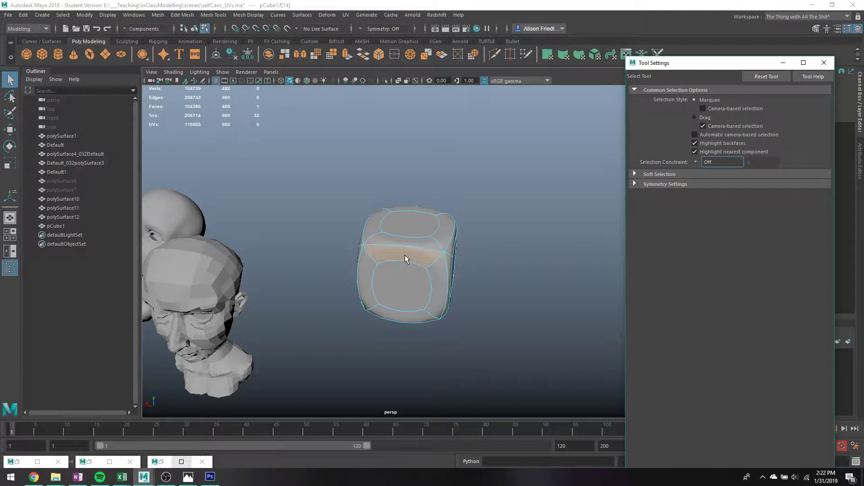
{"action": "key", "text": "1"}
{"action": "left_click", "coordinate": [423, 219]}
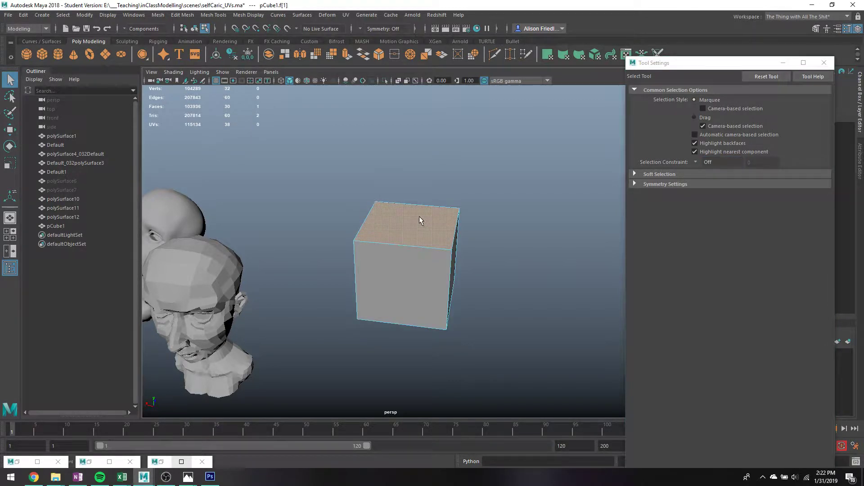
{"action": "scroll", "coordinate": [395, 251], "scroll_direction": "up", "scroll_amount": 4}
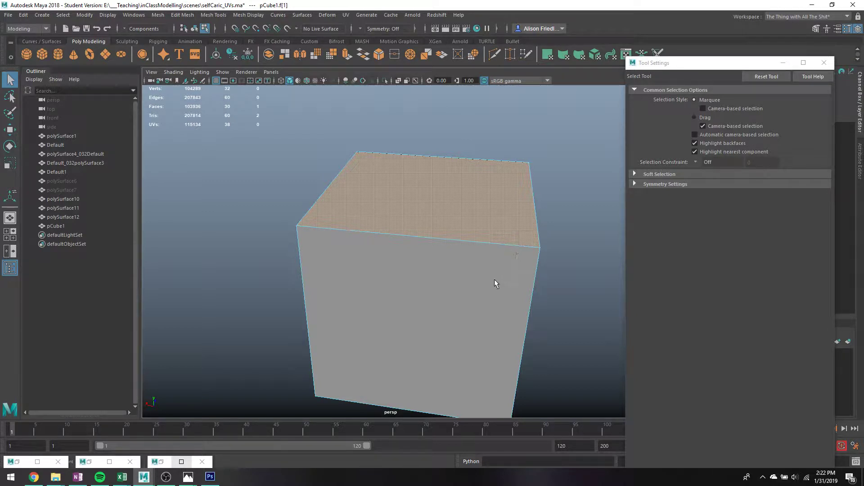
Step: Try scaling the cube's extruded top and front faces inward one at a time, and undo the scaling
{"action": "key", "text": "e"}
{"action": "key", "text": "r"}
{"action": "left_click_drag", "start_coordinate": [428, 193], "coordinate": [368, 193], "text": "shift"}
{"action": "key", "text": "q"}
{"action": "left_click", "coordinate": [423, 294]}
{"action": "key", "text": "r"}
{"action": "left_click_drag", "start_coordinate": [410, 332], "coordinate": [337, 340], "text": "shift"}
{"action": "left_click_drag", "start_coordinate": [525, 282], "coordinate": [360, 281], "text": "alt"}
{"action": "left_click", "coordinate": [404, 254]}
{"action": "key", "text": "ctrl+z"}
{"action": "key", "text": "ctrl+z"}
{"action": "key", "text": "ctrl+z"}
{"action": "key", "text": "ctrl+z"}
{"action": "key", "text": "ctrl+z"}
{"action": "key", "text": "ctrl+z"}
Step: Show the cube in smooth preview and select the six inner faces, one on every side
{"action": "left_click_drag", "start_coordinate": [360, 194], "coordinate": [423, 203], "text": "alt"}
{"action": "key", "text": "q"}
{"action": "key", "text": "3"}
{"action": "left_click", "coordinate": [366, 243], "text": "shift"}
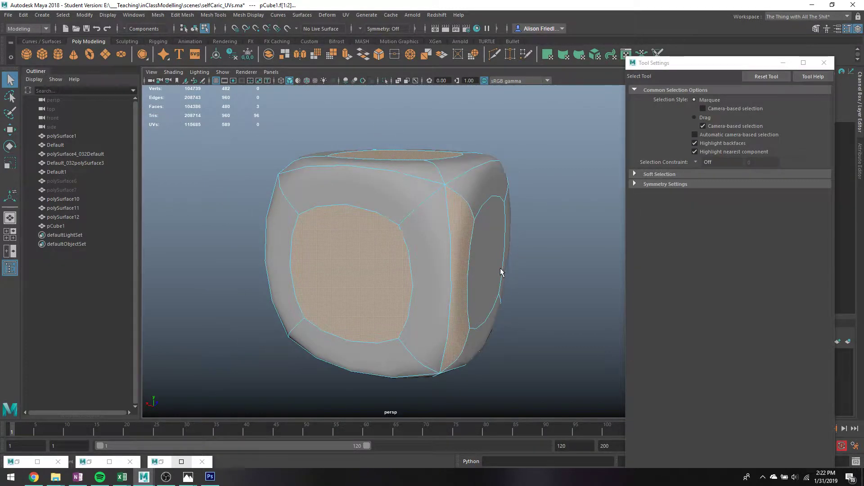
{"action": "left_click", "coordinate": [487, 259], "text": "shift"}
{"action": "left_click_drag", "start_coordinate": [487, 259], "coordinate": [322, 243], "text": "alt"}
{"action": "left_click", "coordinate": [376, 217], "text": "shift"}
{"action": "left_click_drag", "start_coordinate": [480, 235], "coordinate": [411, 253], "text": "alt"}
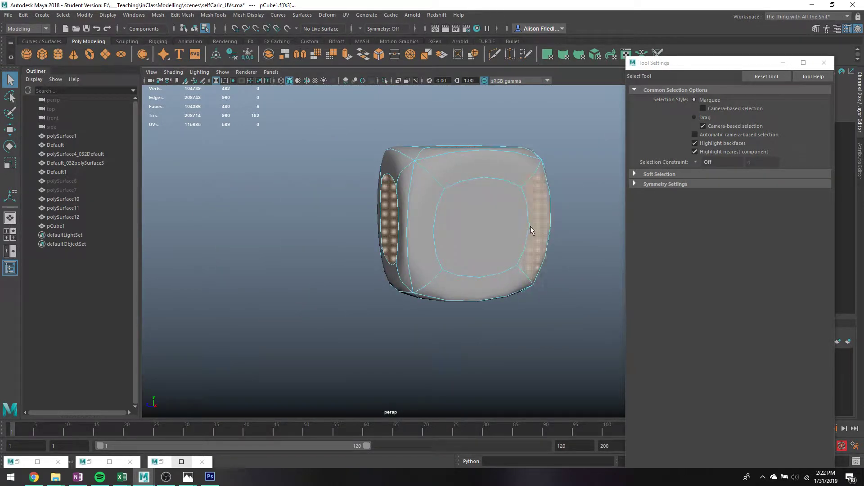
{"action": "left_click", "coordinate": [504, 216], "text": "shift"}
{"action": "left_click_drag", "start_coordinate": [504, 216], "coordinate": [539, 249], "text": "alt"}
Step: Check the six selected faces in wireframe with the Scale tool active, and return the cube to shaded, unsmoothed display
{"action": "key", "text": "4"}
{"action": "left_click", "coordinate": [823, 63]}
{"action": "key", "text": "r"}
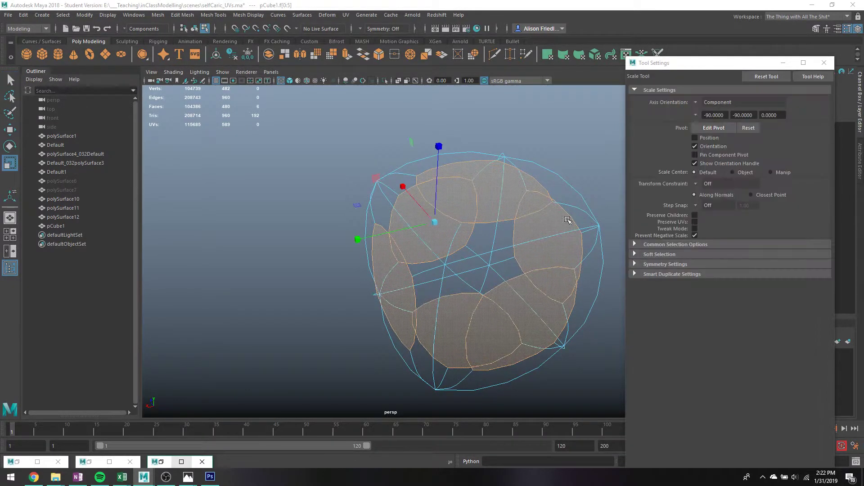
{"action": "key", "text": "alt+x"}
{"action": "left_click_drag", "start_coordinate": [389, 235], "coordinate": [561, 230], "text": "alt"}
{"action": "key", "text": "1"}
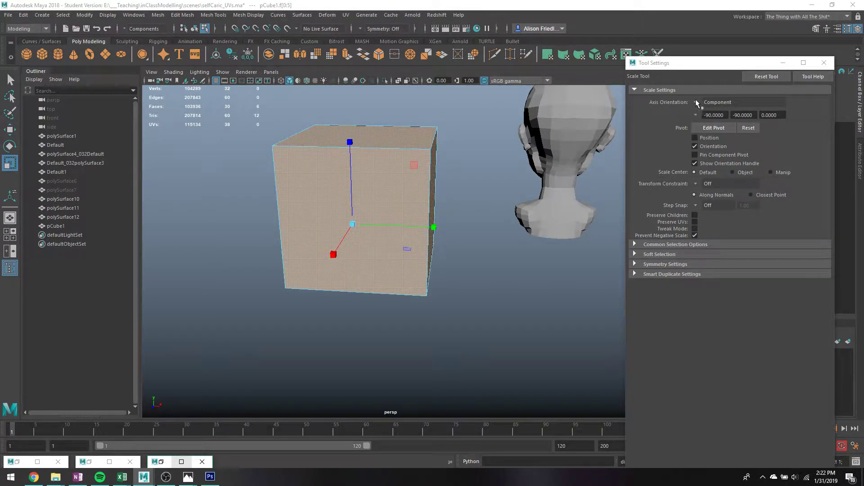
Step: Scale the six extruded faces inward, each about its own center, using the Component axis orientation
{"action": "key", "text": "ctrl+e"}
{"action": "left_click_drag", "start_coordinate": [352, 224], "coordinate": [289, 241]}
{"action": "left_click_drag", "start_coordinate": [440, 207], "coordinate": [382, 202], "text": "alt"}
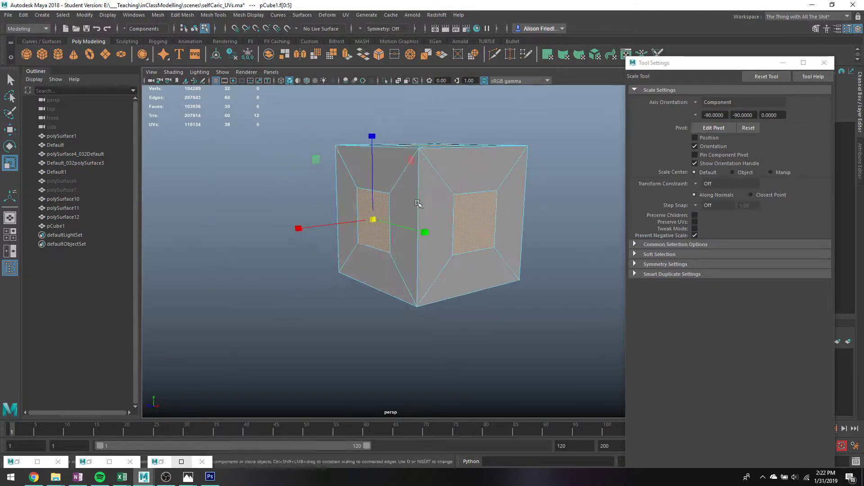
Step: Return the cube to object mode and select the whole cube with the Move tool, using the Component axis orientation
{"action": "middle_click_drag", "start_coordinate": [443, 194], "coordinate": [433, 253], "text": "alt"}
{"action": "key", "text": "q"}
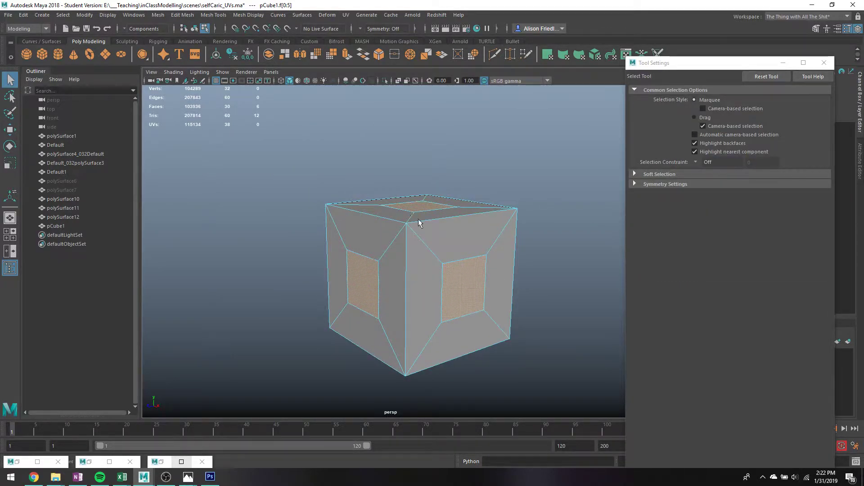
{"action": "left_click_drag", "start_coordinate": [426, 222], "coordinate": [393, 191], "text": "alt"}
{"action": "right_click_drag", "start_coordinate": [393, 191], "coordinate": [457, 145]}
{"action": "left_click_drag", "start_coordinate": [458, 146], "coordinate": [583, 145], "text": "alt"}
{"action": "left_click", "coordinate": [393, 246]}
{"action": "left_click", "coordinate": [9, 130]}
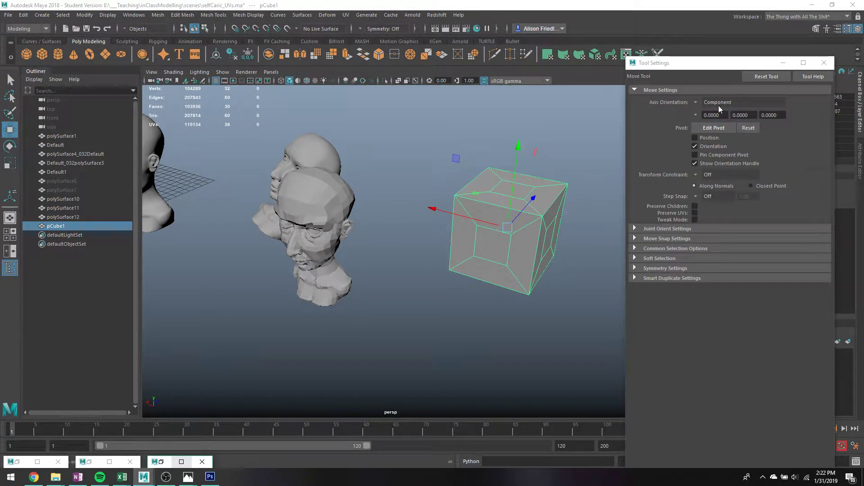
{"action": "left_click", "coordinate": [697, 104]}
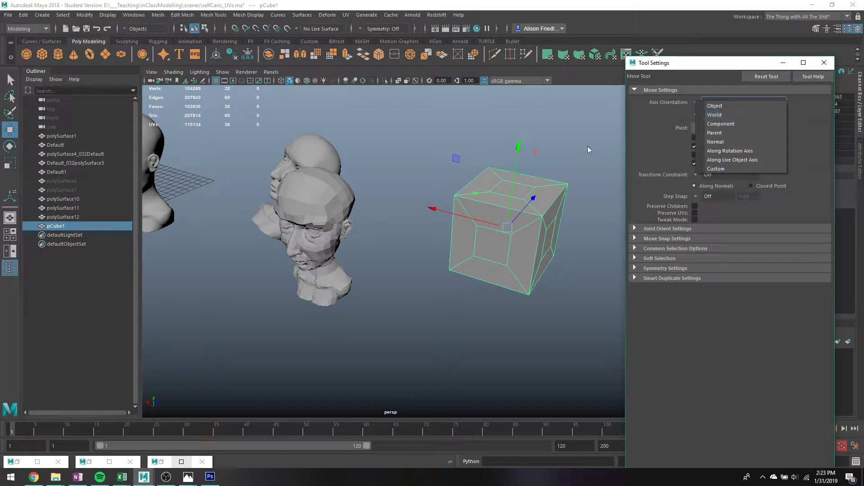
{"action": "left_click", "coordinate": [723, 123]}
Step: Select the low-poly head polySurface12 beside the cube and show it in smooth preview from the front
{"action": "left_click", "coordinate": [337, 225]}
{"action": "key", "text": "f"}
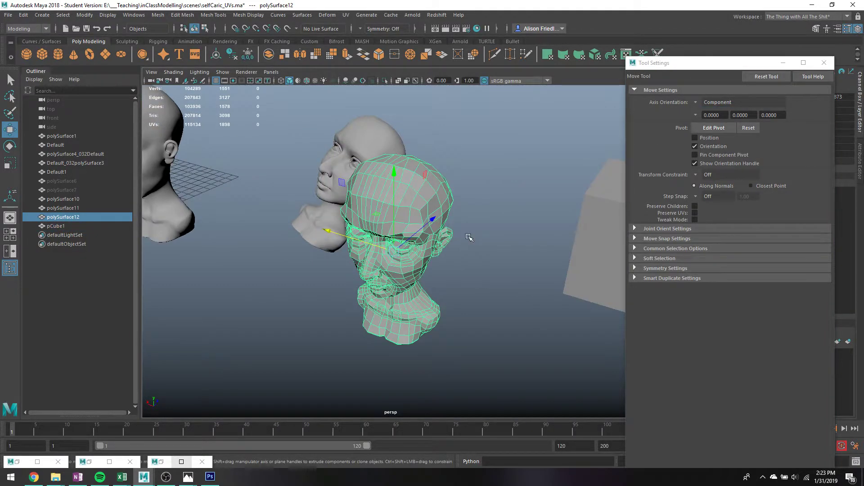
{"action": "key", "text": "3"}
{"action": "left_click_drag", "start_coordinate": [449, 246], "coordinate": [472, 228], "text": "alt"}
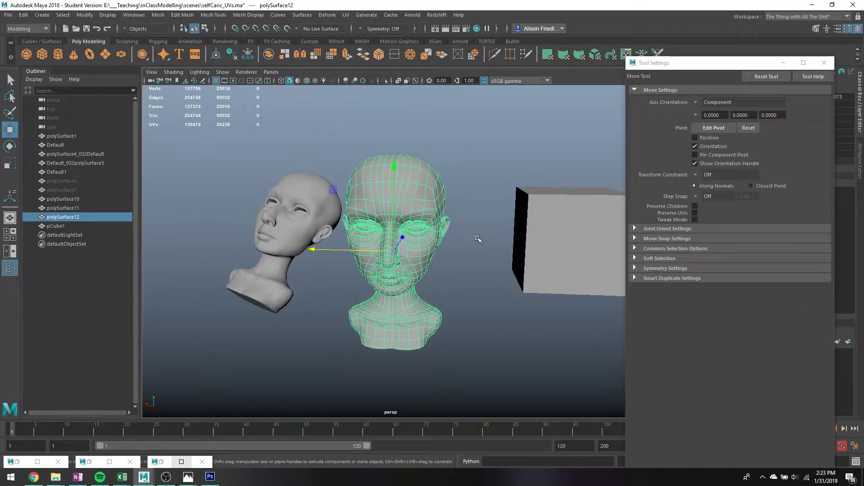
Step: Edit the head's pivot and rotate its axes freehand to a custom orientation of about 41.7, -49.3, 0
{"action": "key", "text": "d"}
{"action": "left_click_drag", "start_coordinate": [312, 250], "coordinate": [347, 250]}
{"action": "mouse_move", "coordinate": [430, 199]}
{"action": "left_mouse_down"}
{"action": "mouse_move", "coordinate": [432, 106]}
{"action": "mouse_move", "coordinate": [438, 186]}
{"action": "left_mouse_up"}
{"action": "key", "text": "d"}
{"action": "key", "text": "d"}
{"action": "scroll", "coordinate": [448, 266], "scroll_direction": "up", "scroll_amount": 3}
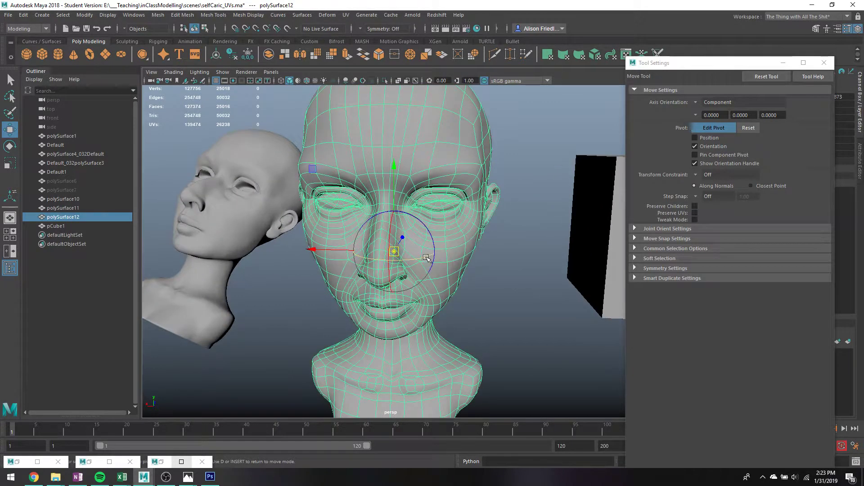
{"action": "left_click_drag", "start_coordinate": [427, 258], "coordinate": [431, 219]}
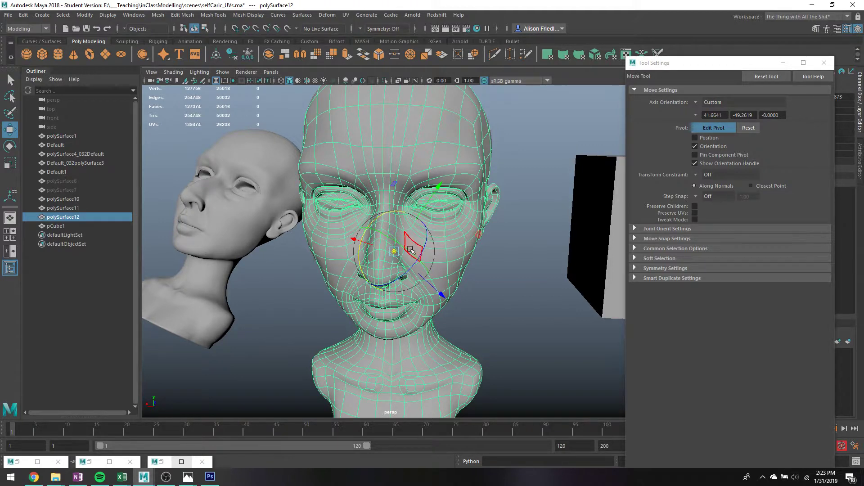
Step: Leave pivot editing and check the head's custom axes with the Rotate tool, ending on the Move tool
{"action": "key", "text": "q"}
{"action": "key", "text": "e"}
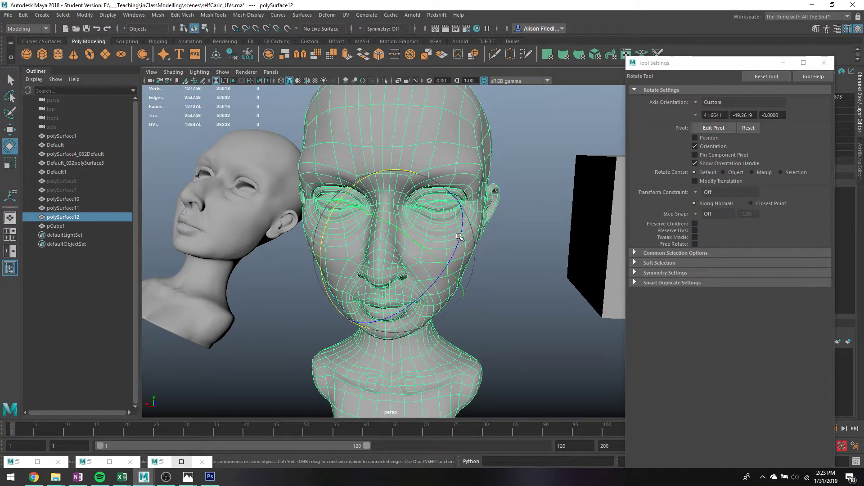
{"action": "key", "text": "w"}
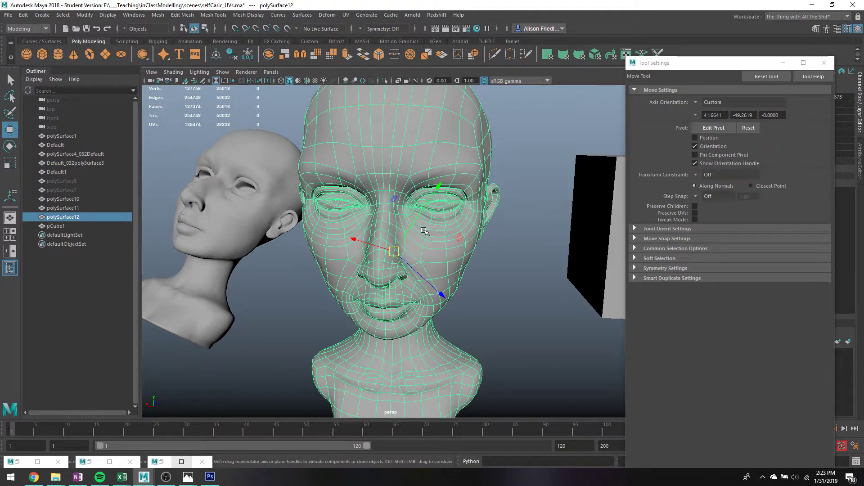
Step: Try moving the head diagonally along its custom Y axis, and undo the move
{"action": "left_click", "coordinate": [699, 106]}
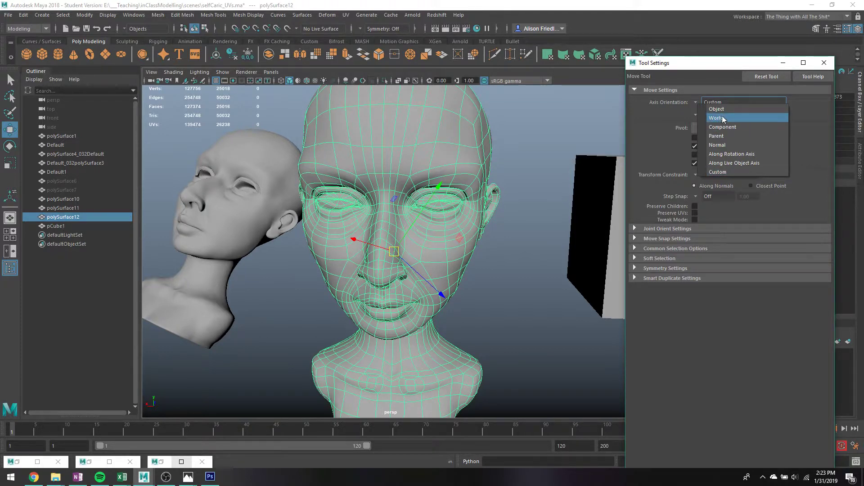
{"action": "left_click_drag", "start_coordinate": [440, 187], "coordinate": [475, 131]}
{"action": "scroll", "coordinate": [497, 176], "scroll_direction": "down", "scroll_amount": 3}
{"action": "scroll", "coordinate": [497, 175], "scroll_direction": "down", "scroll_amount": 3}
{"action": "mouse_move", "coordinate": [430, 206]}
{"action": "left_mouse_down"}
{"action": "mouse_move", "coordinate": [424, 216]}
{"action": "mouse_move", "coordinate": [457, 161]}
{"action": "mouse_move", "coordinate": [435, 196]}
{"action": "left_mouse_up"}
{"action": "key", "text": "ctrl+z"}
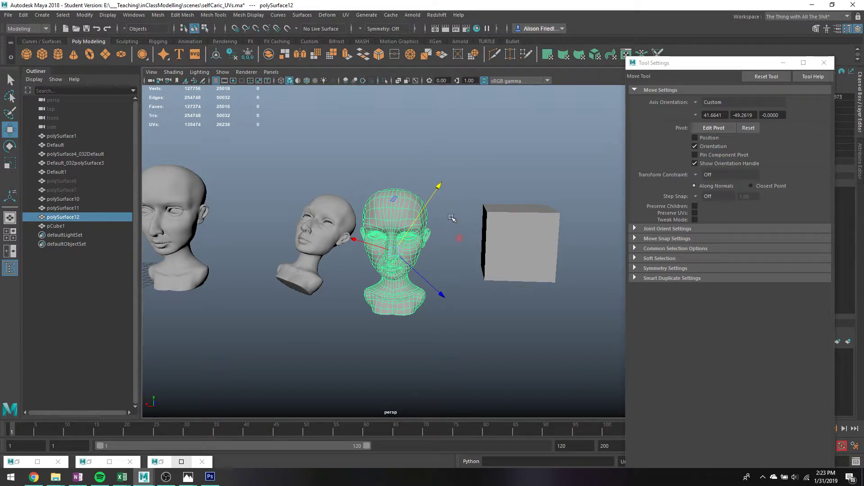
Step: Set the Move tool's axis orientation to Object, try moving the head along the vertical Y axis, and undo the move
{"action": "left_click", "coordinate": [709, 102]}
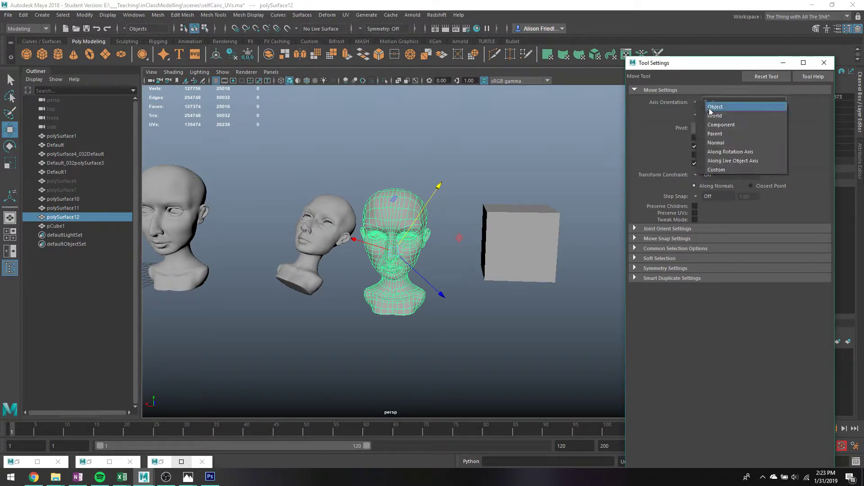
{"action": "left_click", "coordinate": [722, 106]}
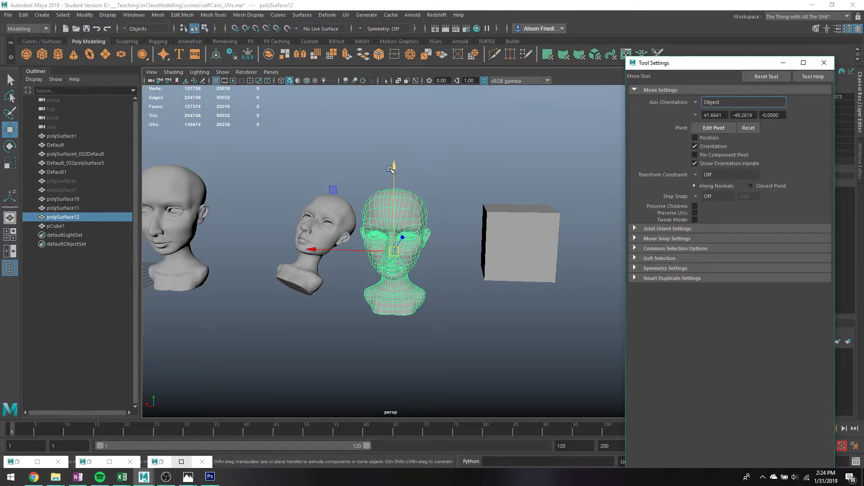
{"action": "left_click_drag", "start_coordinate": [694, 67], "coordinate": [611, 66]}
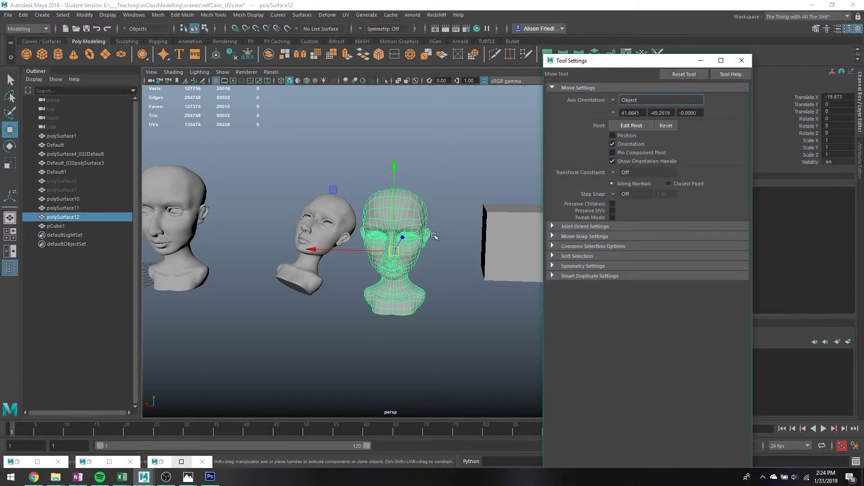
{"action": "left_click_drag", "start_coordinate": [393, 167], "coordinate": [395, 190]}
{"action": "key", "text": "ctrl+z"}
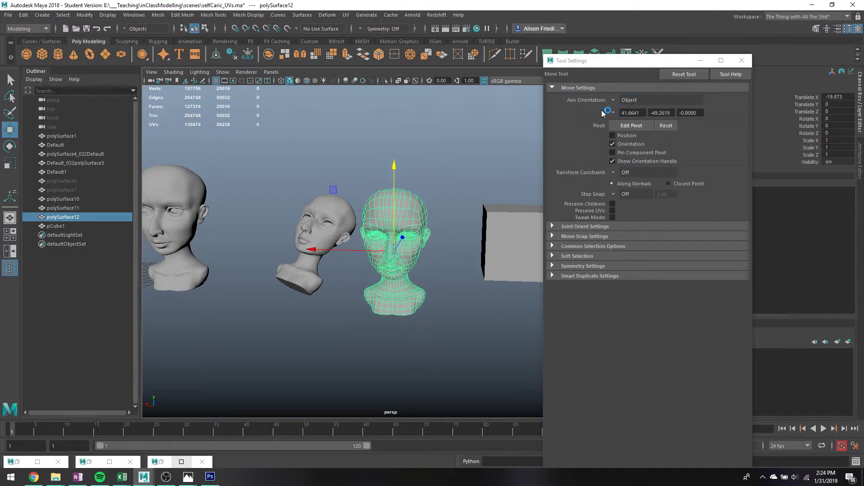
Step: Switch the Move tool's axis orientation to Custom and activate the head's slanted Y axis
{"action": "left_click", "coordinate": [630, 100]}
{"action": "left_click", "coordinate": [647, 167]}
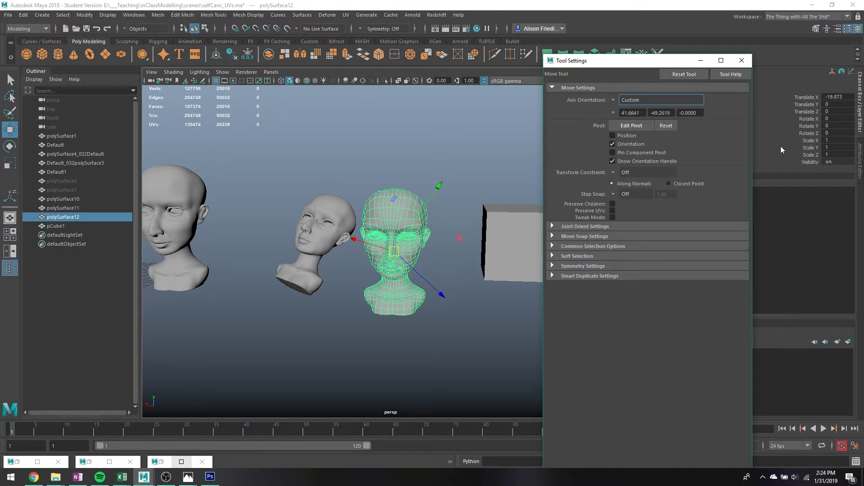
{"action": "left_click", "coordinate": [440, 185]}
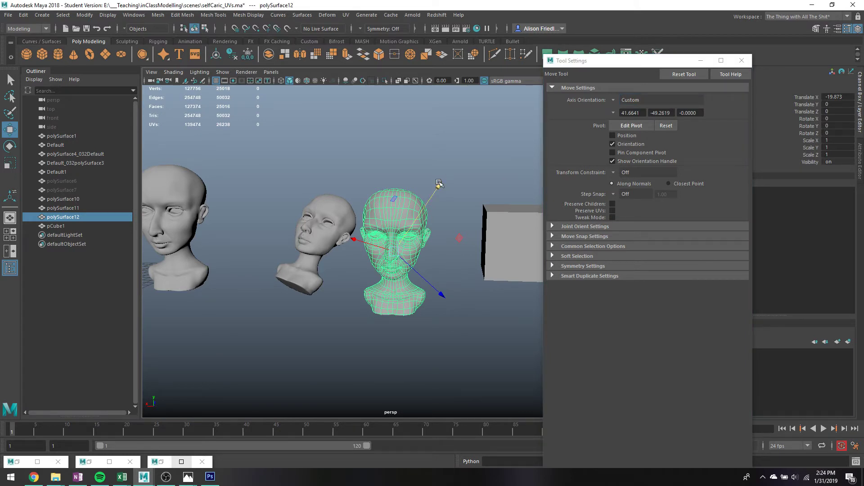